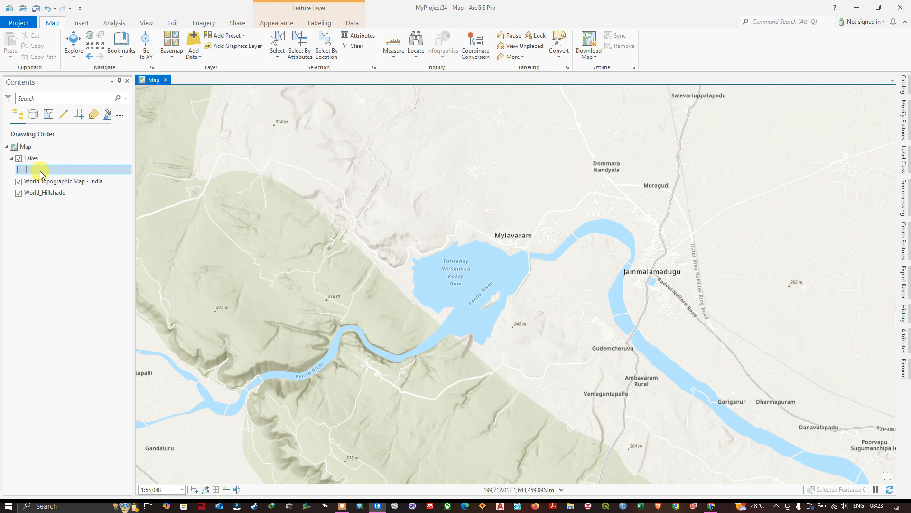
# Step: Turn on snapping for the map's editing session
pyautogui.click(176, 21)
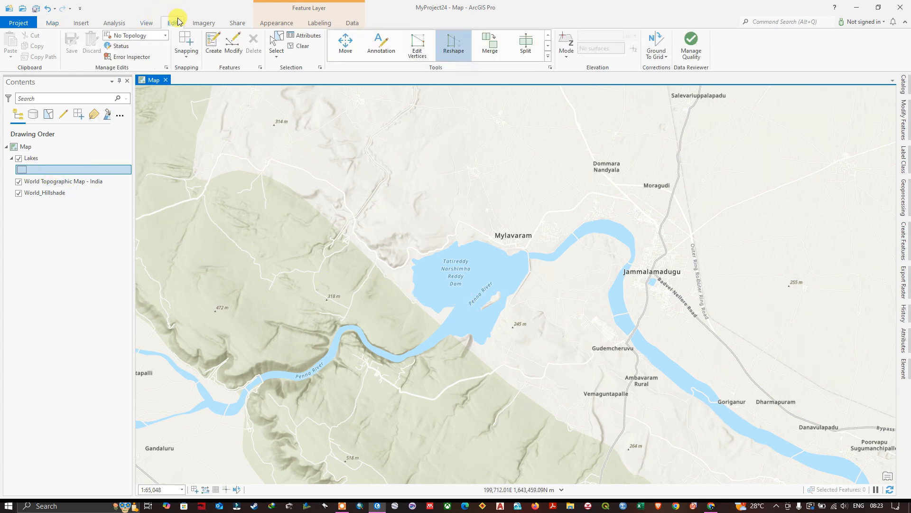
pyautogui.click(190, 59)
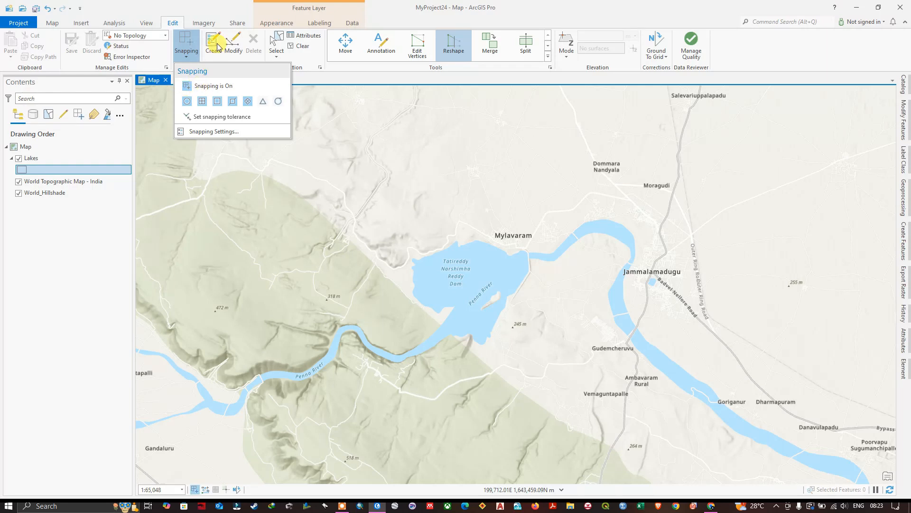
pyautogui.click(224, 12)
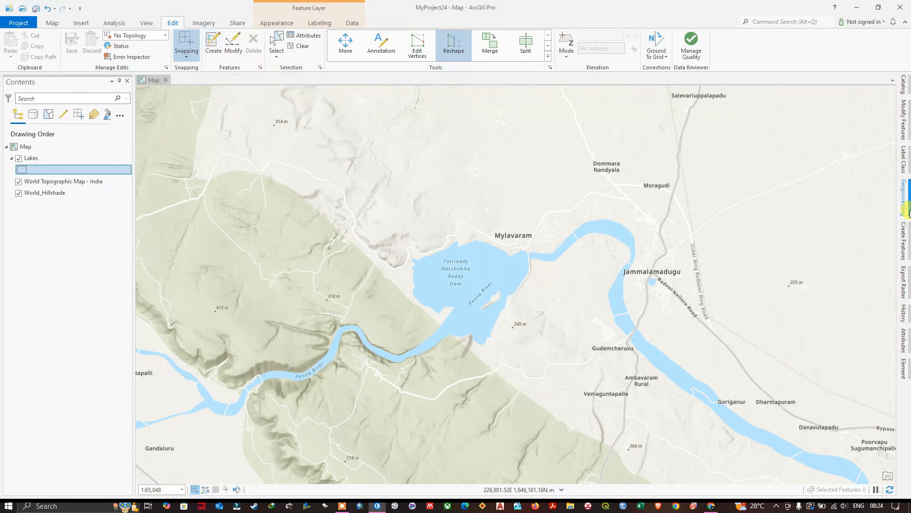
# Step: Start a Lakes polygon inside the Tatireddy Narshimha Reddy Dam reservoir and trace its southwestern and lower western shore with straight segments
pyautogui.click(903, 241)
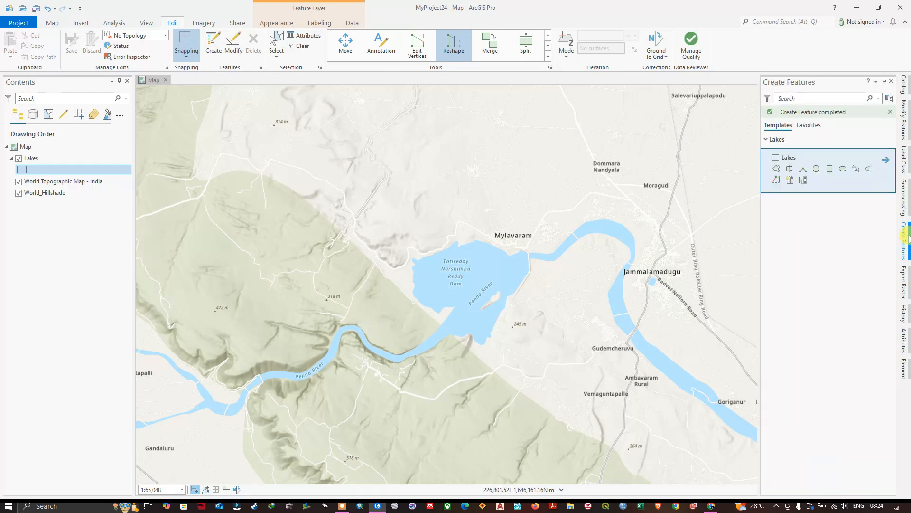
pyautogui.click(777, 169)
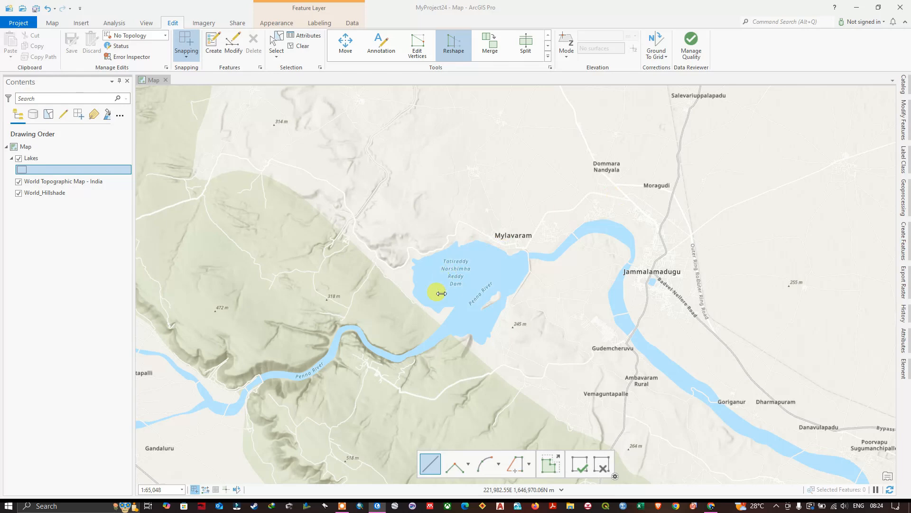
pyautogui.scroll(2, 450, 308)
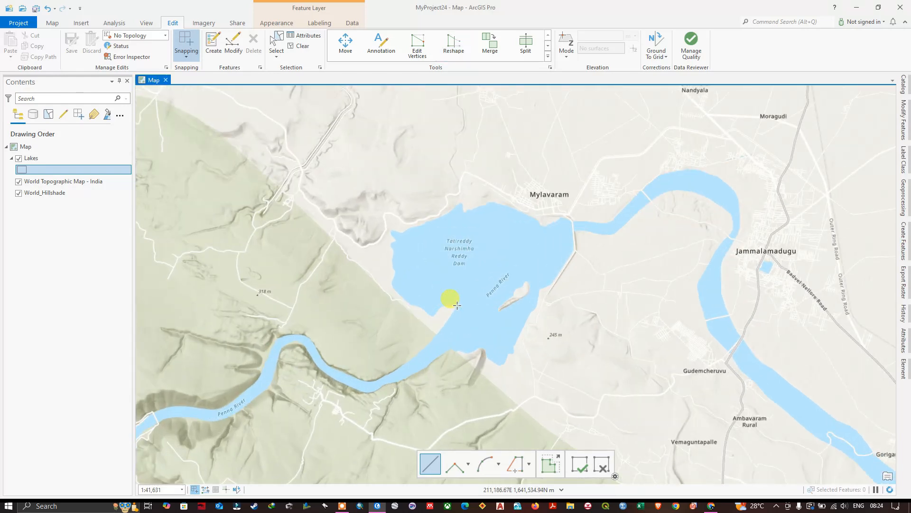
pyautogui.click(456, 305)
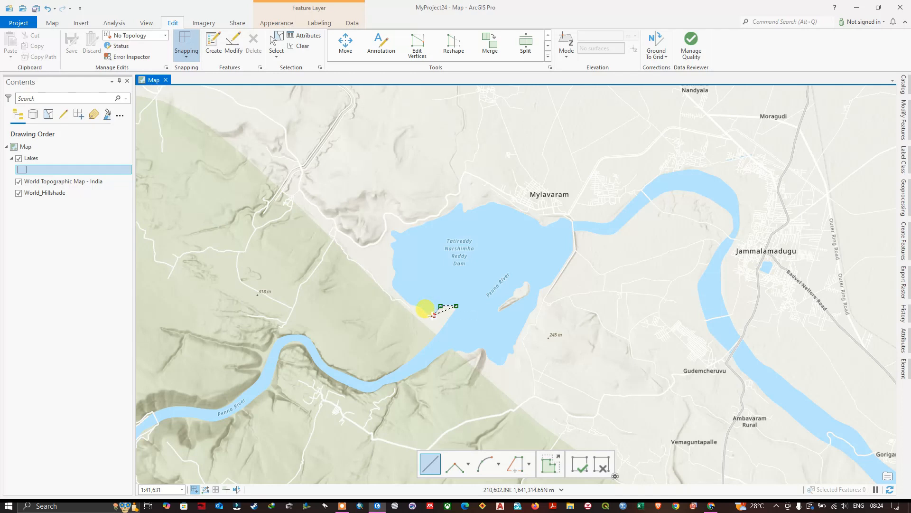
pyautogui.click(416, 306)
pyautogui.click(407, 303)
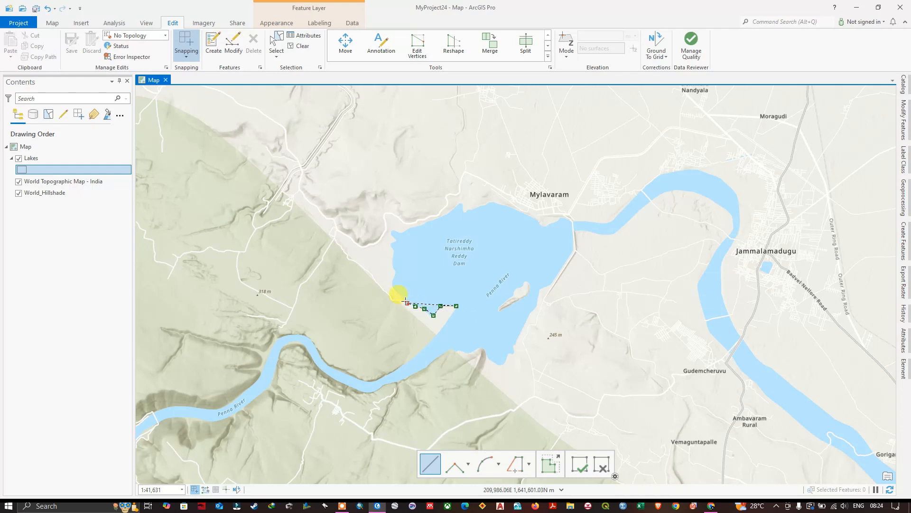
pyautogui.click(393, 280)
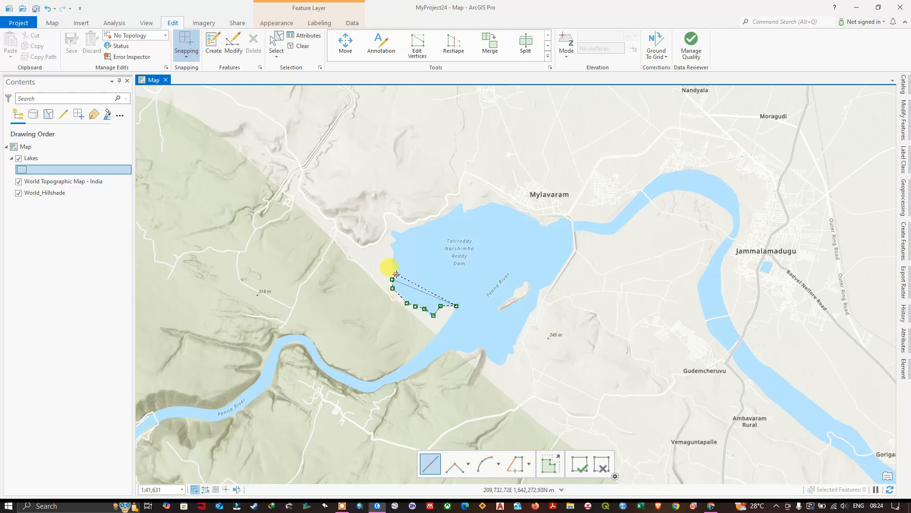
pyautogui.click(396, 274)
pyautogui.click(393, 266)
pyautogui.click(390, 251)
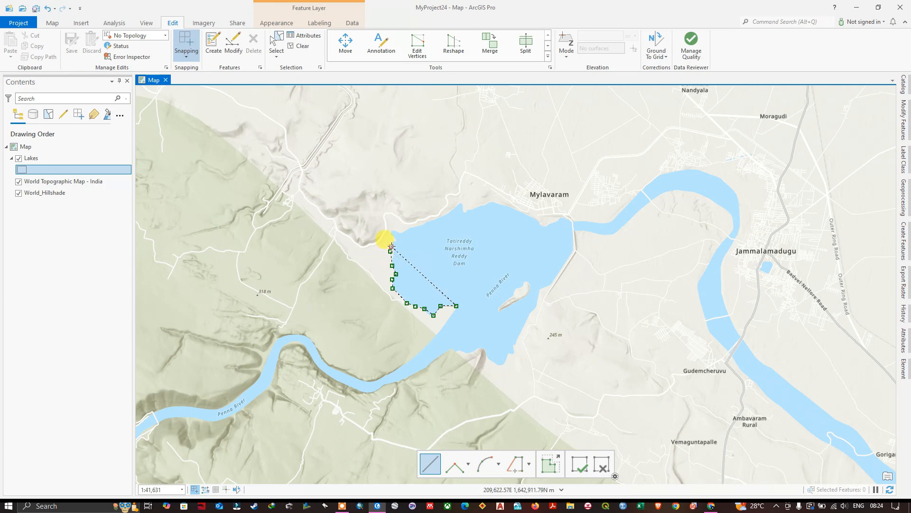
pyautogui.click(391, 246)
pyautogui.click(397, 241)
pyautogui.click(395, 237)
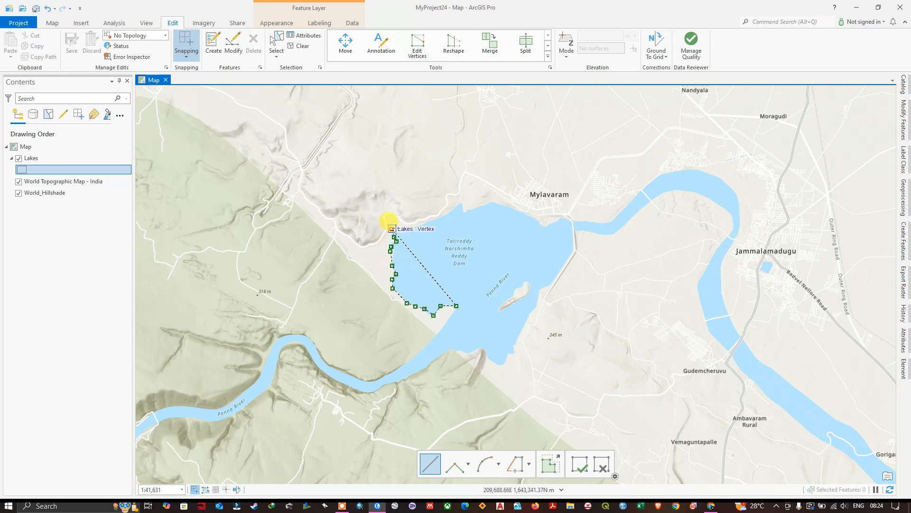
pyautogui.click(391, 229)
pyautogui.click(407, 232)
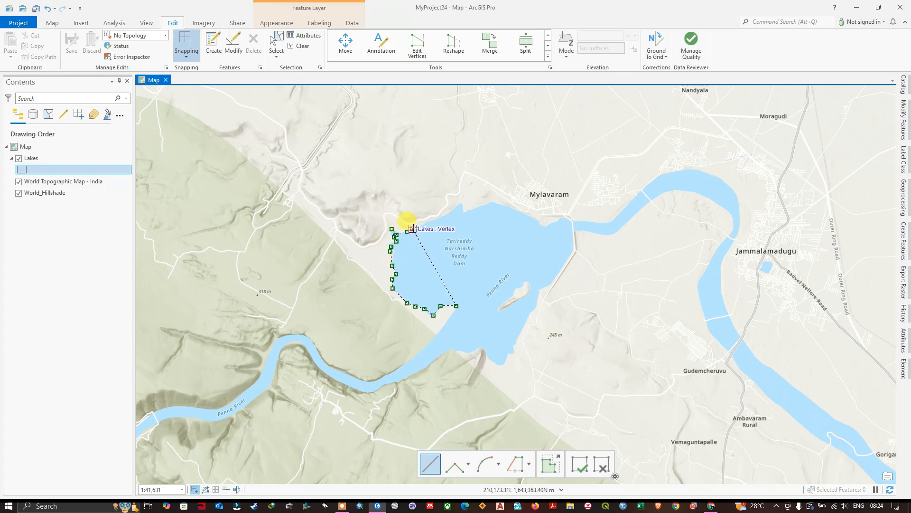
pyautogui.scroll(5, 413, 228)
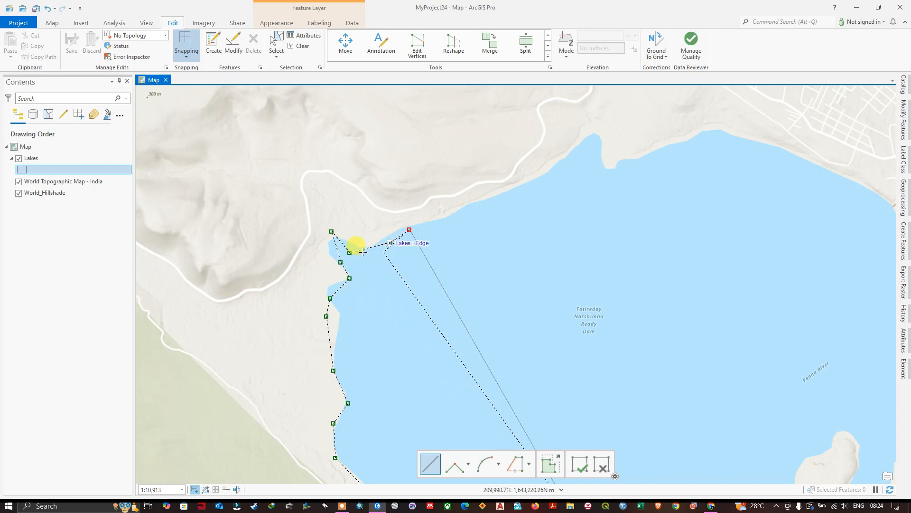
pyautogui.click(391, 242)
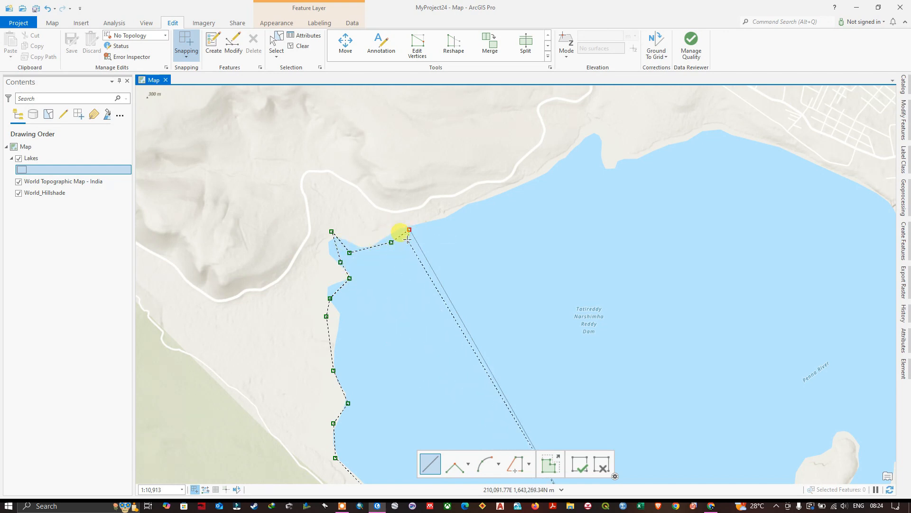
pyautogui.hotkey('ctrl', 'z')
pyautogui.hotkey('ctrl', 'z')
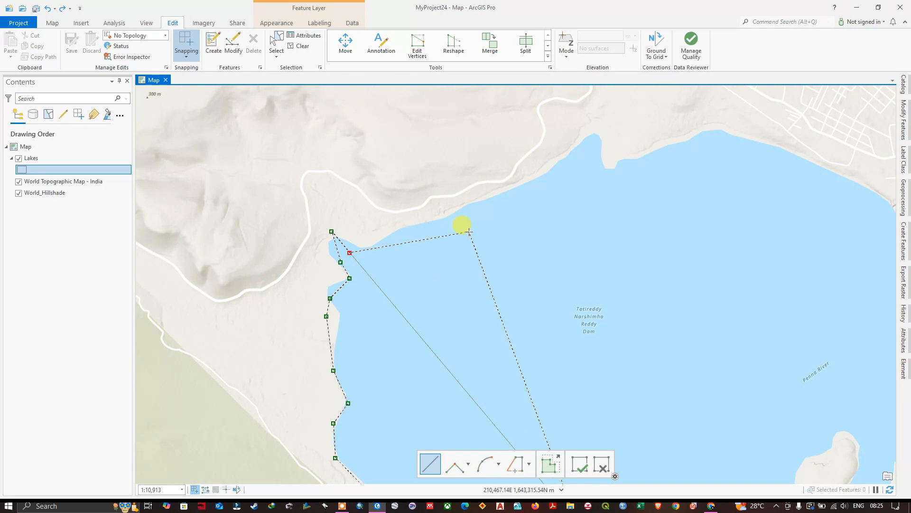
pyautogui.scroll(-2, 365, 252)
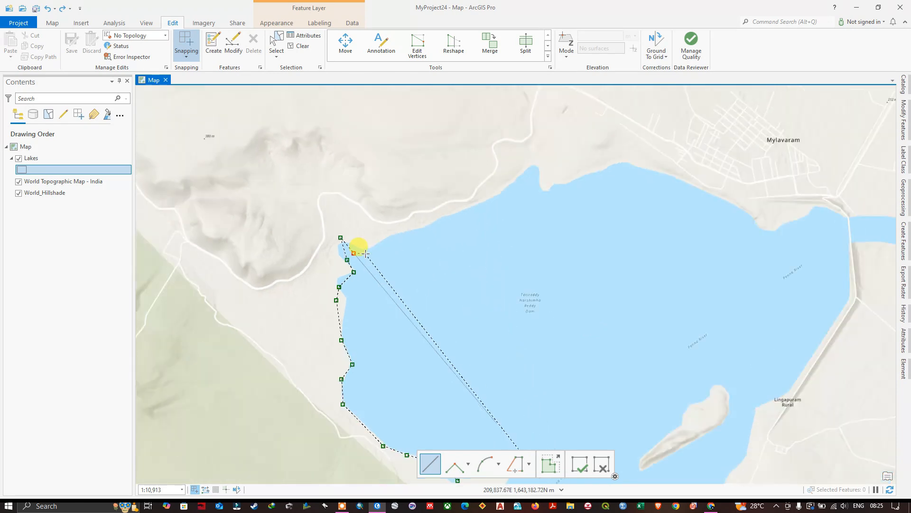
pyautogui.scroll(2, 368, 249)
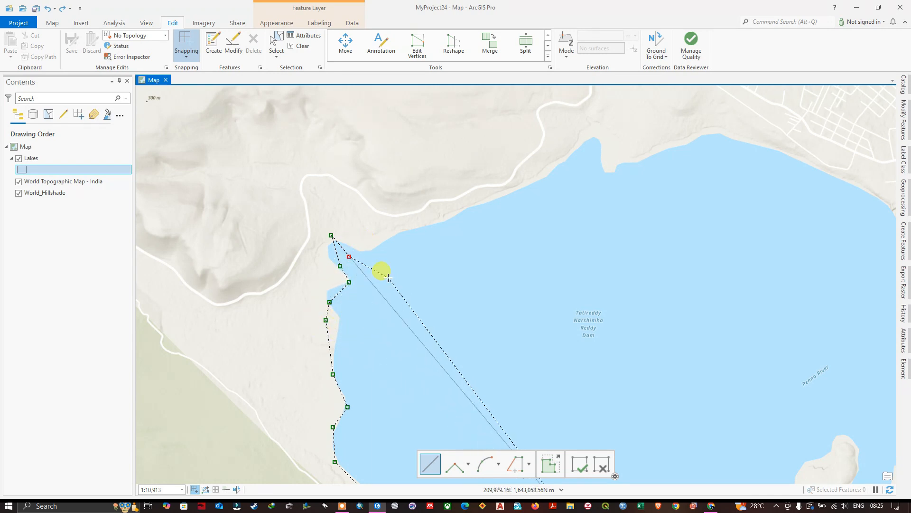
pyautogui.hotkey('ctrl', 'z')
pyautogui.hotkey('ctrl', 'z')
pyautogui.hotkey('ctrl', 'z')
pyautogui.hotkey('ctrl', 'z')
pyautogui.hotkey('ctrl', 'z')
pyautogui.hotkey('ctrl', 'z')
# Step: Trace the polygon boundary closely along the upper western shore and its small inlets to the reservoir's northwestern corner
pyautogui.click(340, 318)
pyautogui.click(327, 300)
pyautogui.click(327, 290)
pyautogui.click(349, 282)
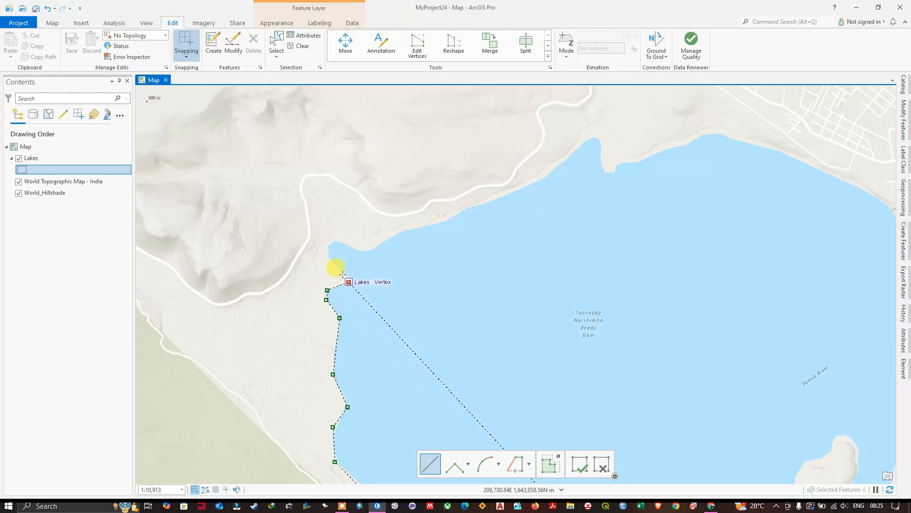
pyautogui.click(346, 274)
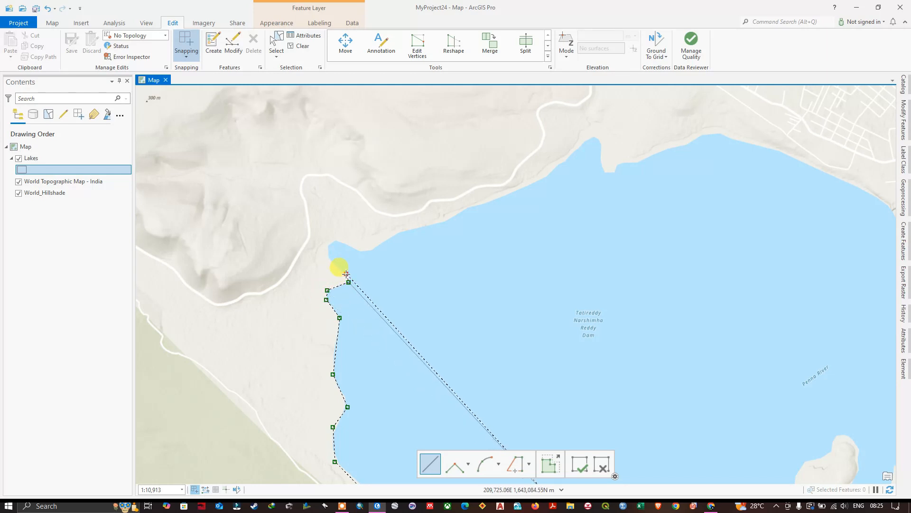
pyautogui.click(330, 260)
pyautogui.click(328, 249)
pyautogui.click(332, 241)
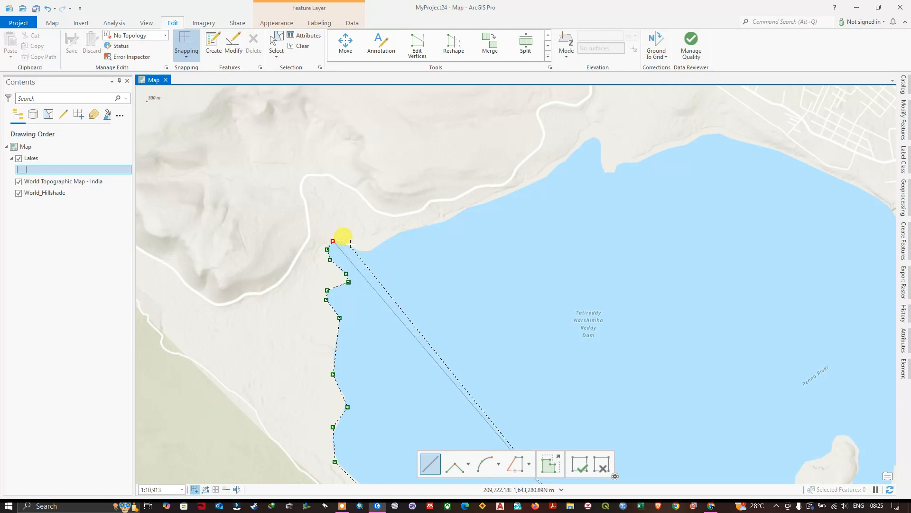
# Step: Extend the polygon boundary eastward from the northwestern corner along the first stretch of the northern shore
pyautogui.click(351, 244)
pyautogui.click(364, 247)
pyautogui.click(381, 243)
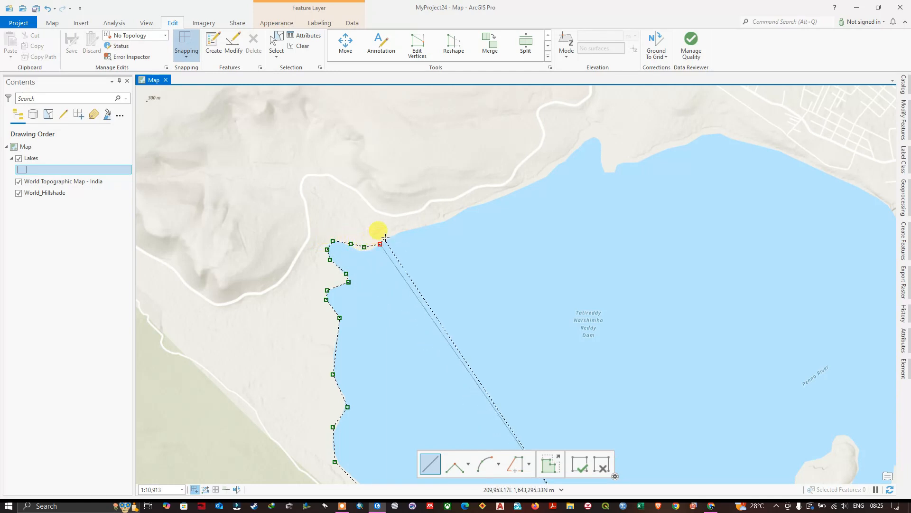
pyautogui.click(393, 233)
pyautogui.click(416, 227)
pyautogui.click(440, 223)
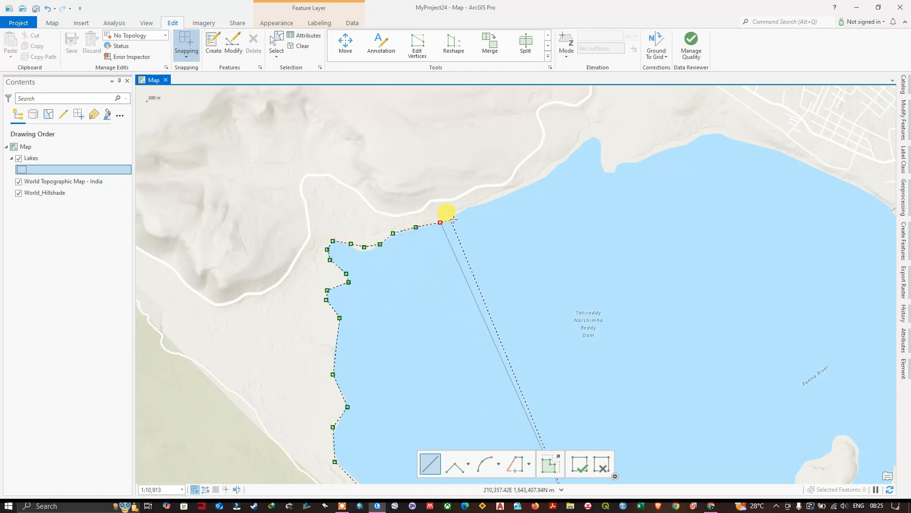
# Step: Continue the polygon boundary northeast along the shore to just before the narrow northern inlet
pyautogui.click(458, 216)
pyautogui.click(463, 211)
pyautogui.click(473, 203)
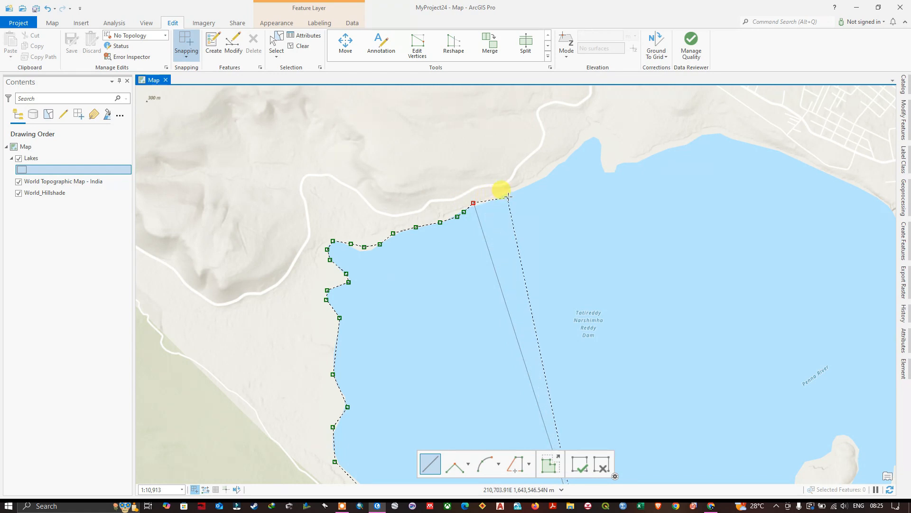
pyautogui.click(491, 201)
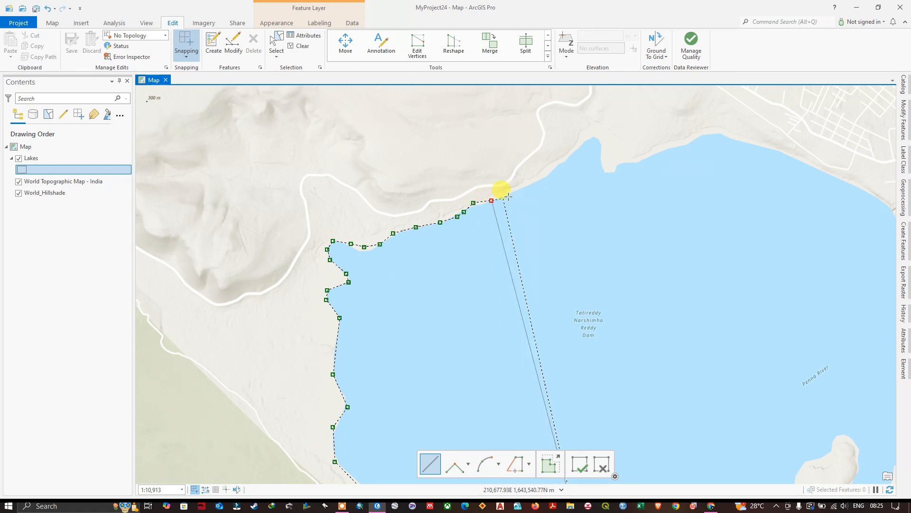
pyautogui.click(536, 183)
pyautogui.click(556, 167)
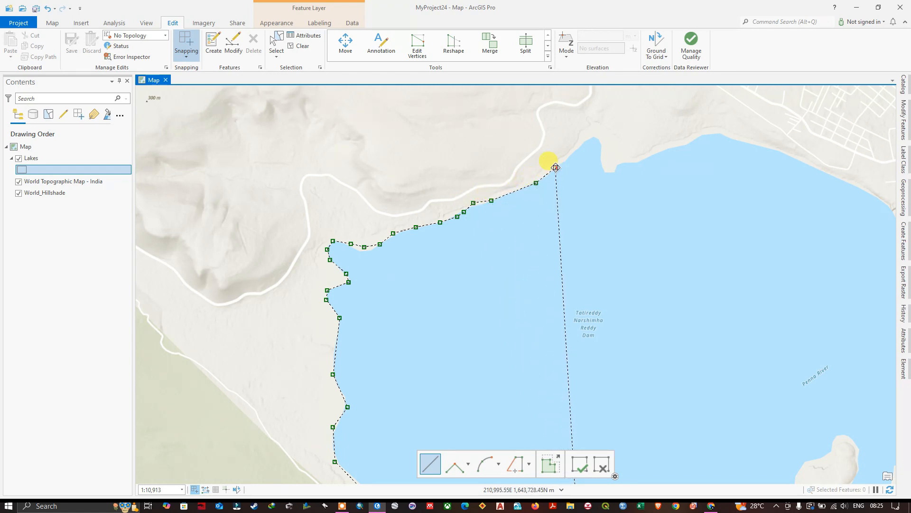
# Step: Trace the polygon boundary around the narrow northern inlet and the small notch just east of it
pyautogui.scroll(-1, 556, 168)
pyautogui.click(553, 168)
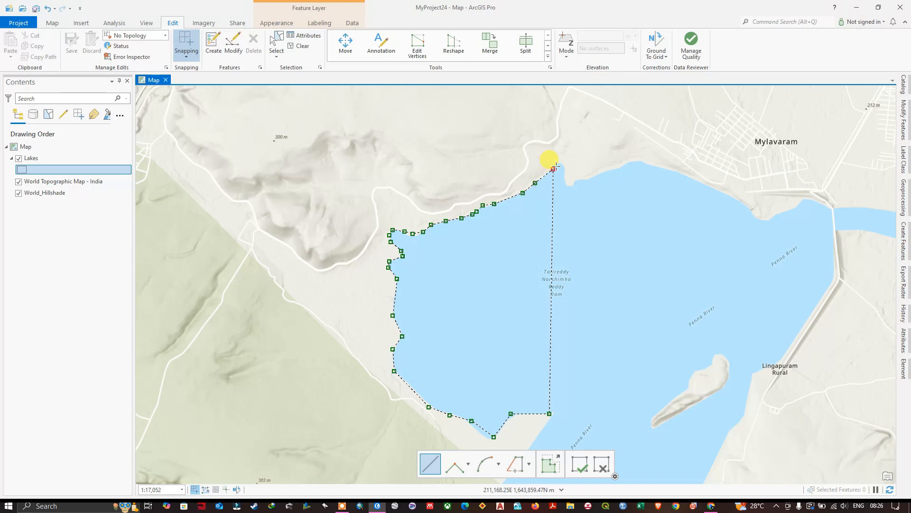
pyautogui.click(560, 163)
pyautogui.click(565, 177)
pyautogui.click(564, 185)
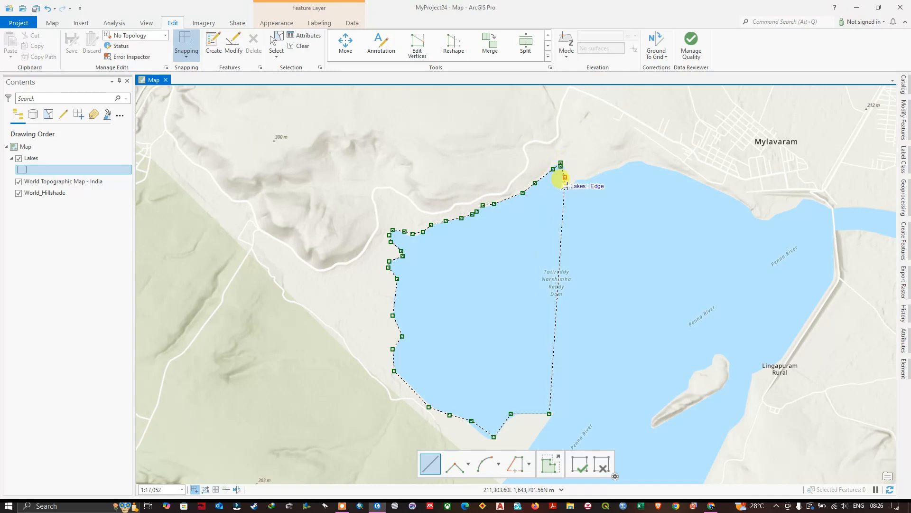
pyautogui.click(573, 186)
pyautogui.click(577, 180)
pyautogui.click(584, 178)
pyautogui.click(592, 176)
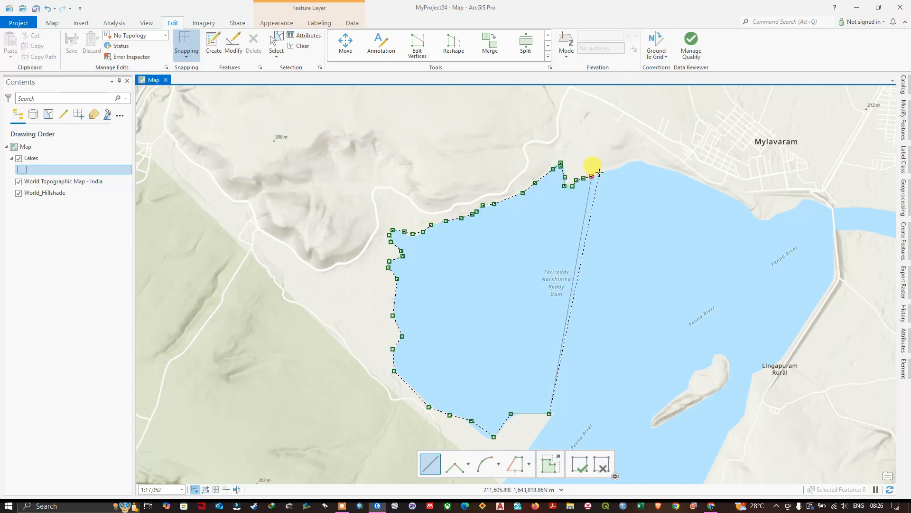
# Step: Trace the polygon boundary over the rounded northern bulge and southeast along the shore toward Mylavaram
pyautogui.click(620, 170)
pyautogui.click(626, 163)
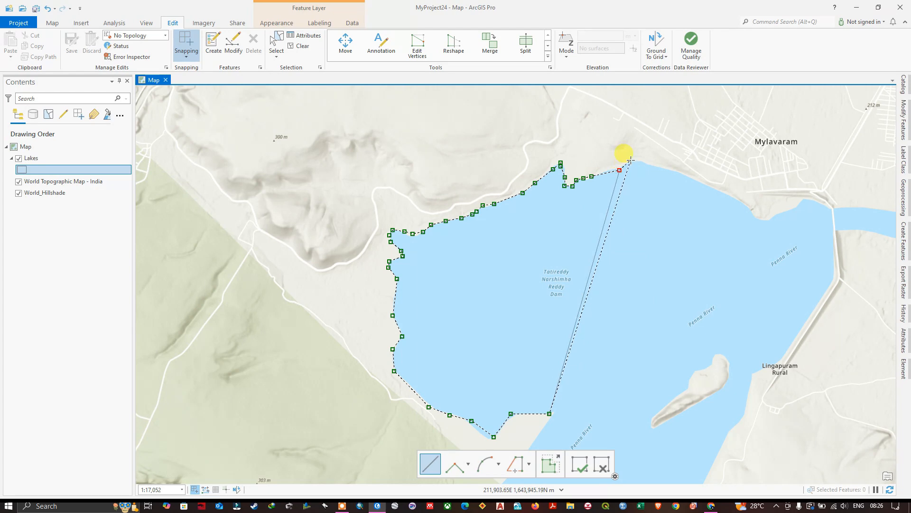
pyautogui.click(632, 160)
pyautogui.click(640, 161)
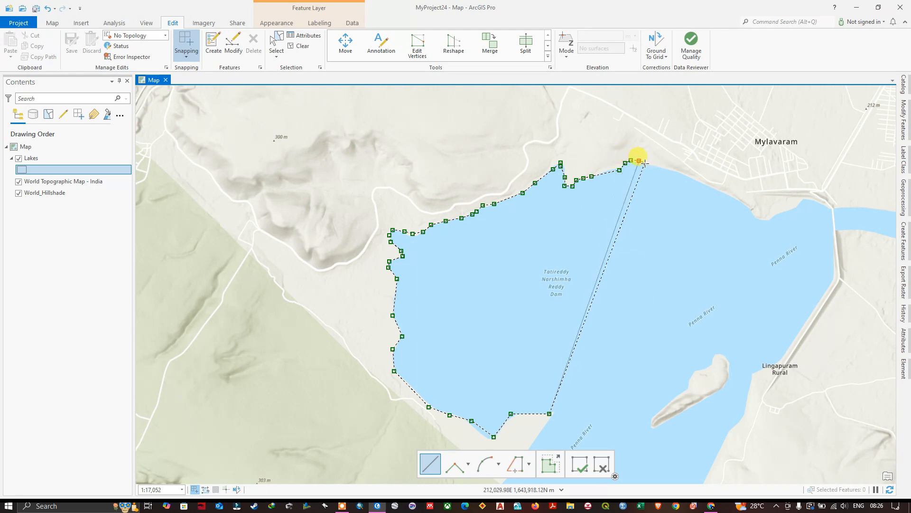
pyautogui.click(647, 163)
pyautogui.click(661, 169)
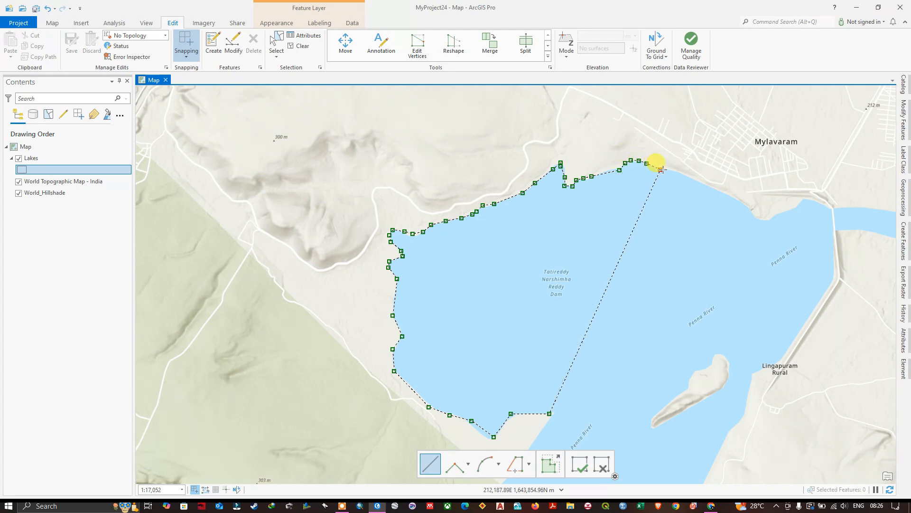
pyautogui.click(673, 170)
pyautogui.click(692, 179)
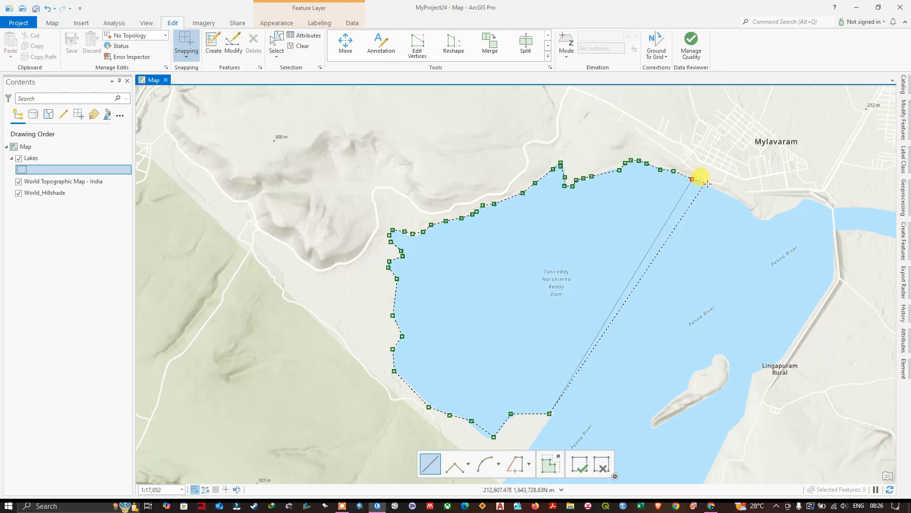
# Step: Trace the polygon boundary along the northeastern shore below Mylavaram, around the eastern corner and down the embankment to Lingapuram Rural
pyautogui.click(716, 190)
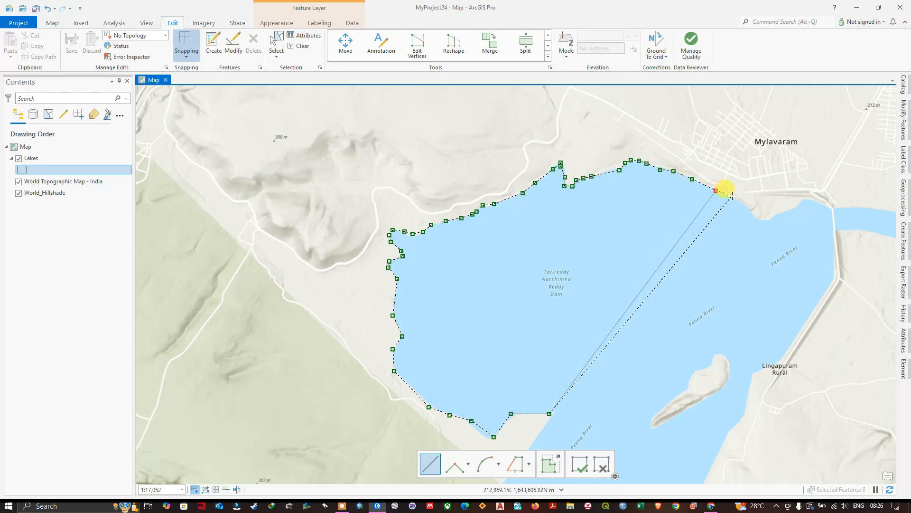
pyautogui.click(733, 197)
pyautogui.click(744, 204)
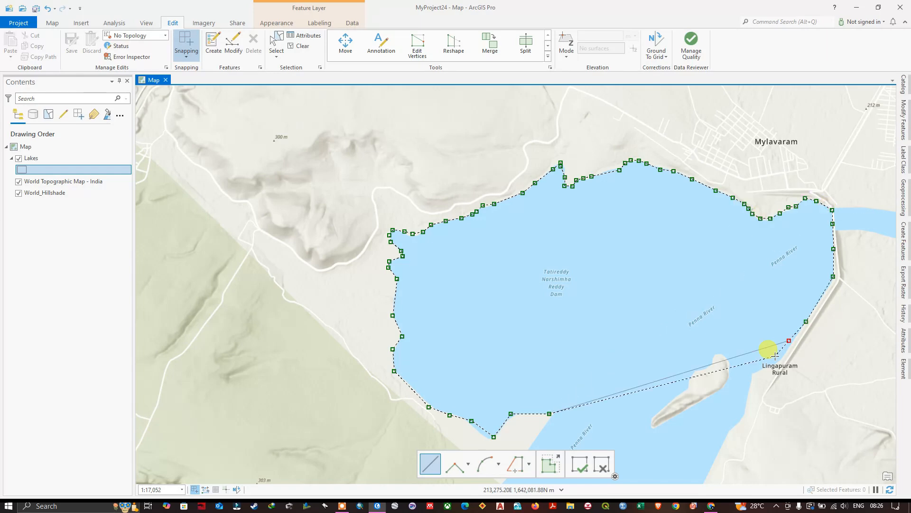
pyautogui.click(774, 356)
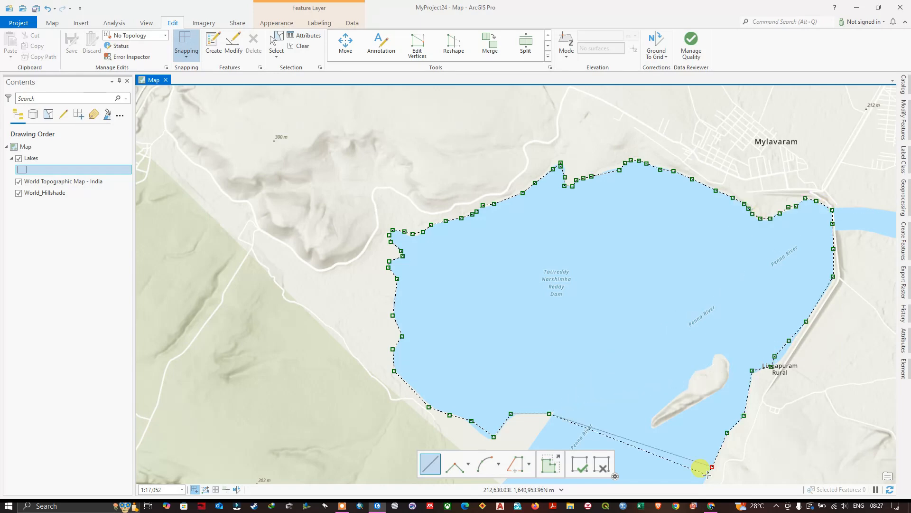
# Step: Continue the polygon boundary past Diguvapatnam, along the southern shore and across the Penna River inlet to its opposite bank
pyautogui.scroll(-4, 711, 457)
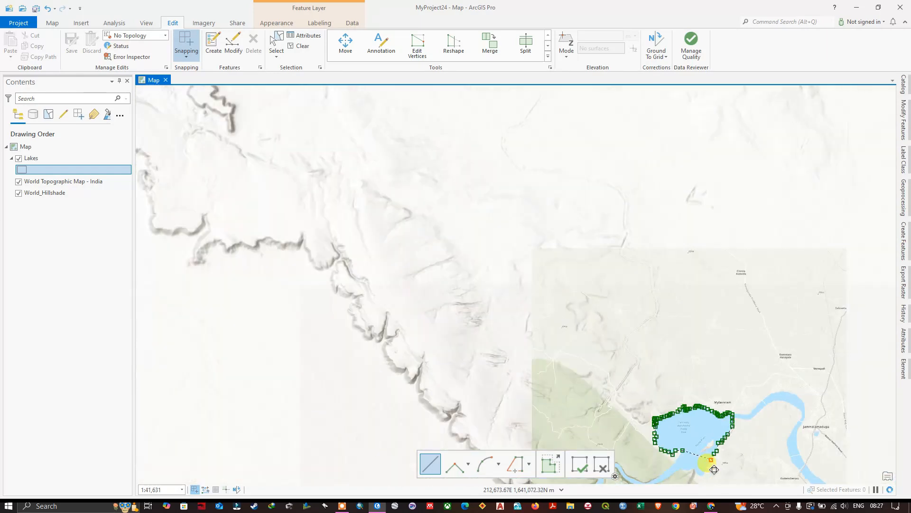
pyautogui.scroll(3, 711, 458)
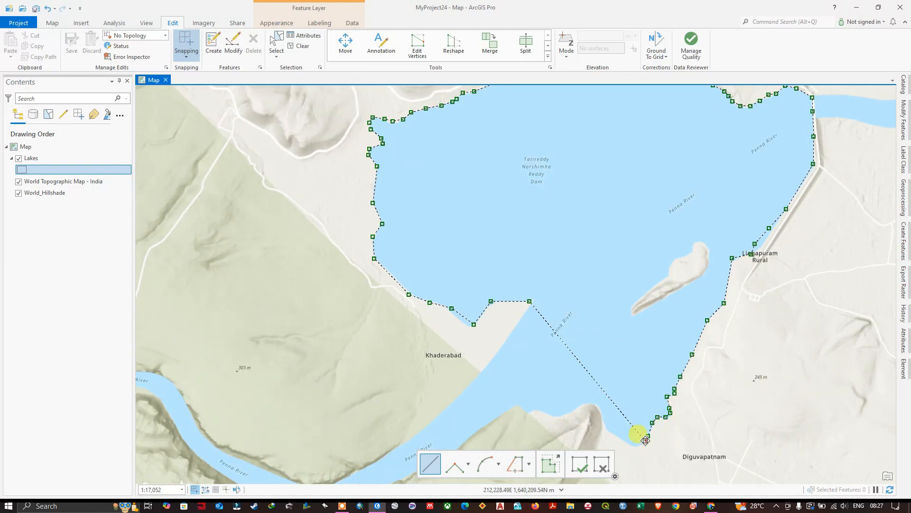
pyautogui.click(516, 405)
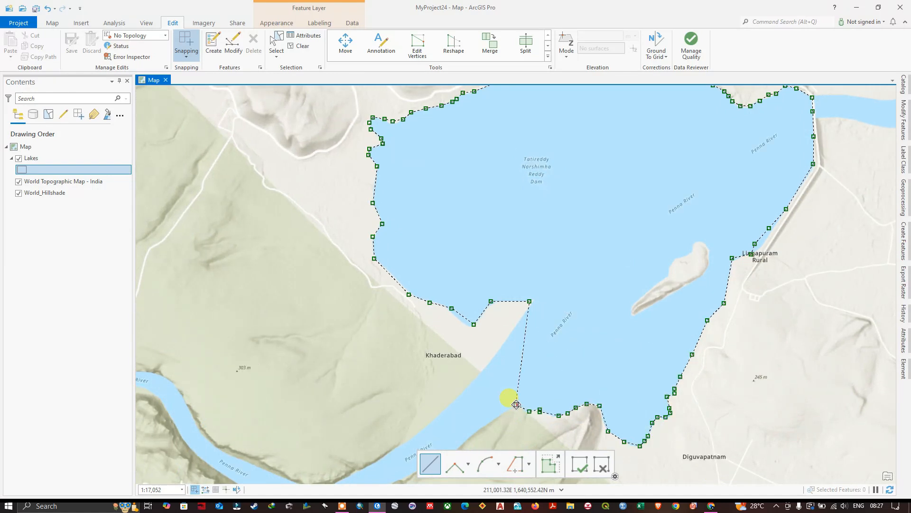
pyautogui.click(494, 421)
pyautogui.click(475, 434)
pyautogui.click(460, 446)
pyautogui.click(433, 423)
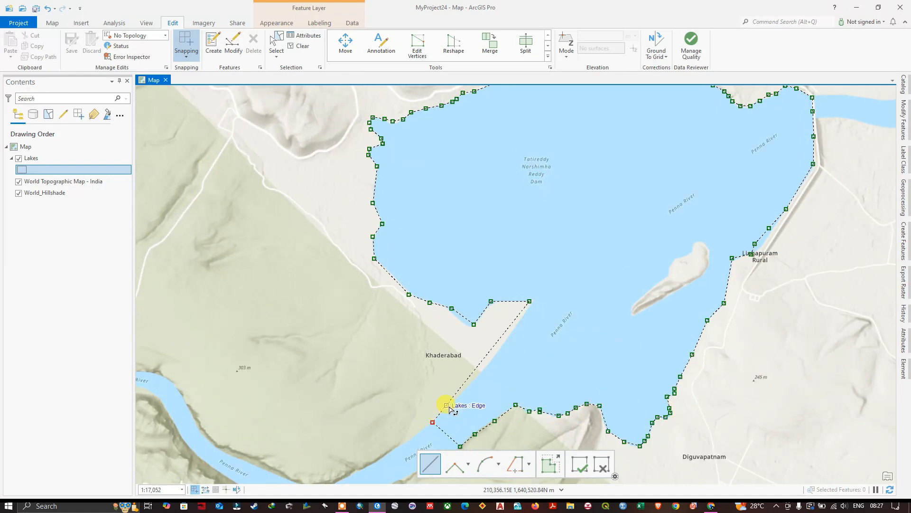
# Step: Trace the Khaderabad bank northeast back toward the starting point and finish the lake polygon
pyautogui.click(475, 378)
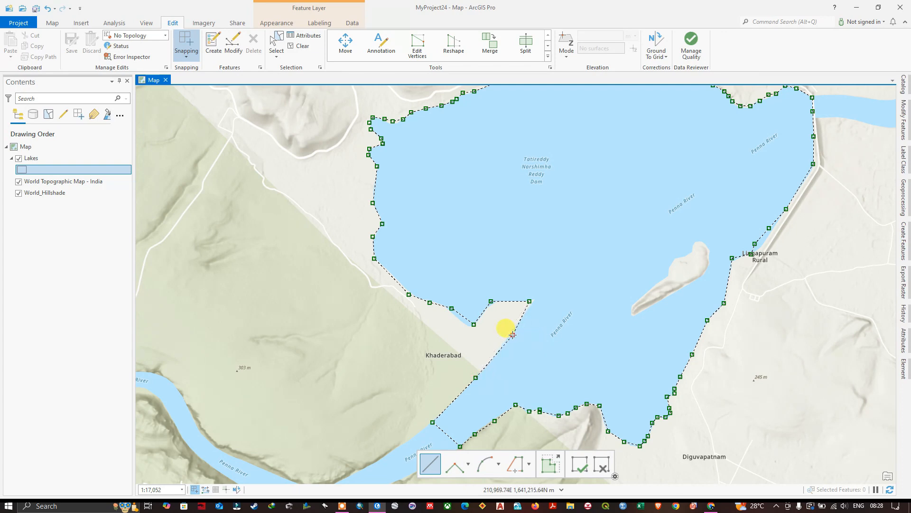
pyautogui.click(513, 334)
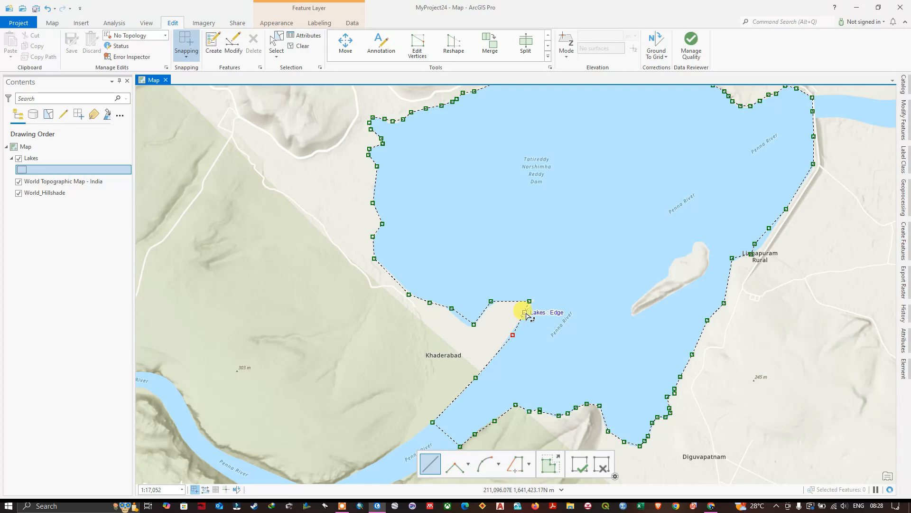
pyautogui.press('F2')
pyautogui.scroll(-4, 490, 329)
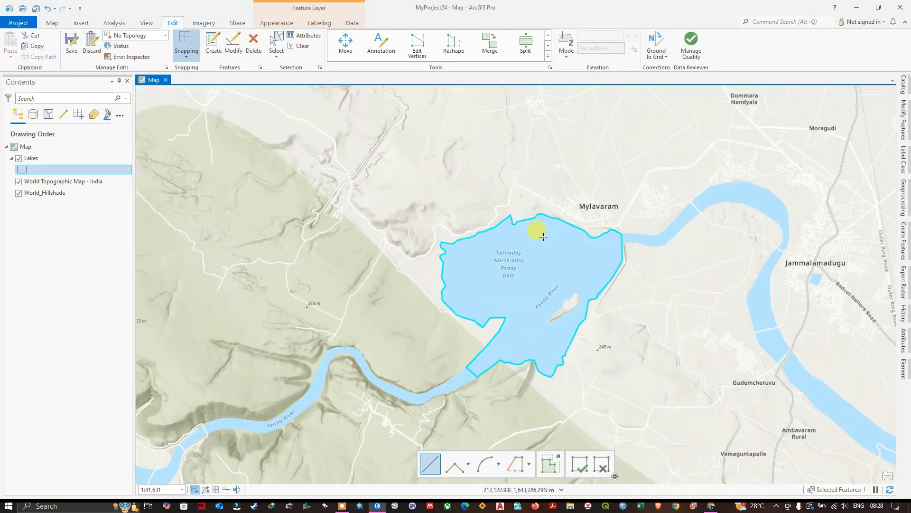
pyautogui.scroll(3, 543, 236)
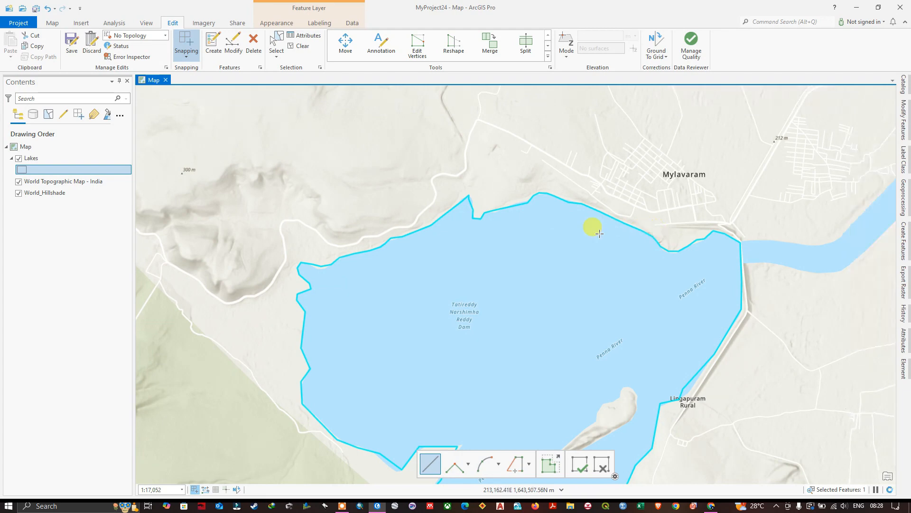
# Step: Start editing the lake polygon's vertices and shift the first vertex east of the northwestern corner westward along the northern shore
pyautogui.scroll(4, 313, 257)
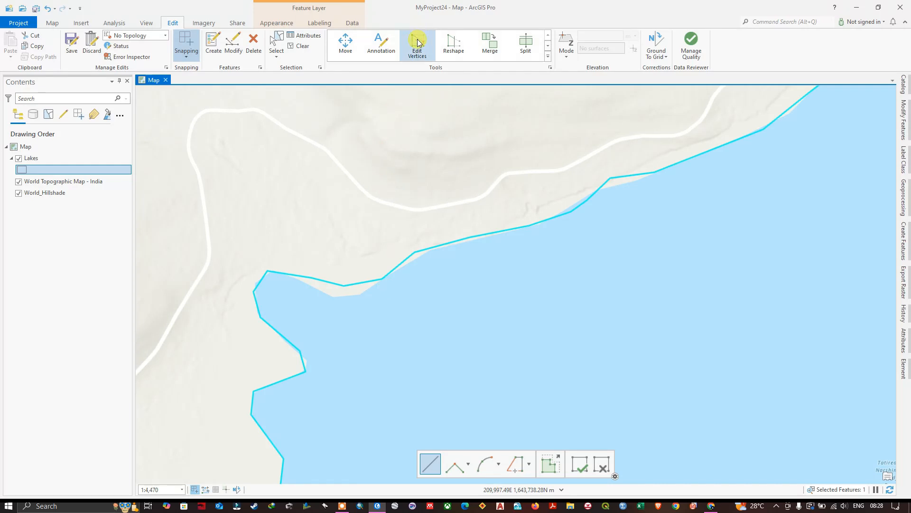
pyautogui.click(235, 47)
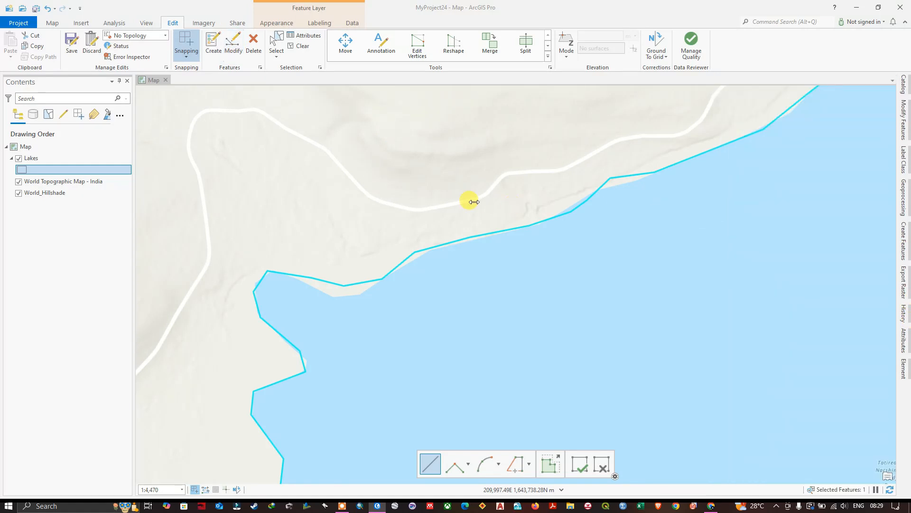
pyautogui.click(418, 48)
pyautogui.click(362, 282)
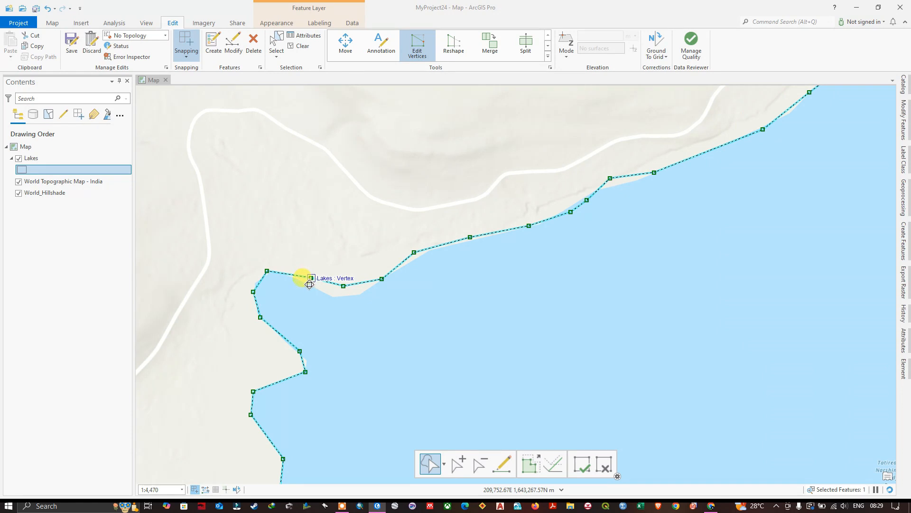
pyautogui.moveTo(310, 284); pyautogui.dragTo(299, 279)
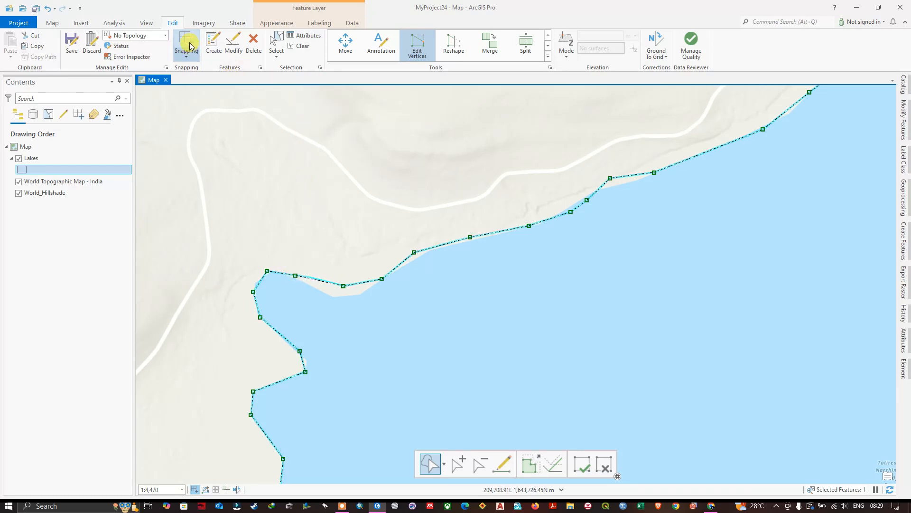
# Step: Turn snapping off and move the two vertices just east of the northwestern corner down onto the shoreline
pyautogui.click(185, 56)
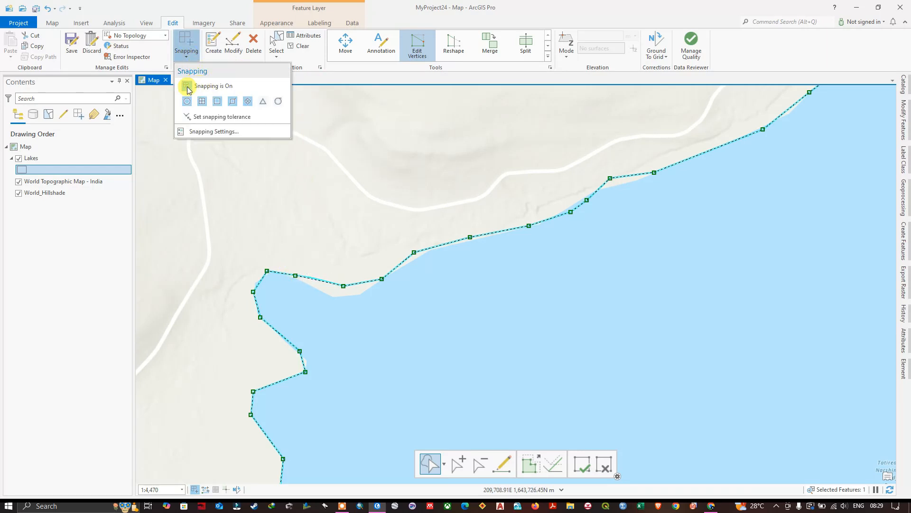
pyautogui.click(187, 86)
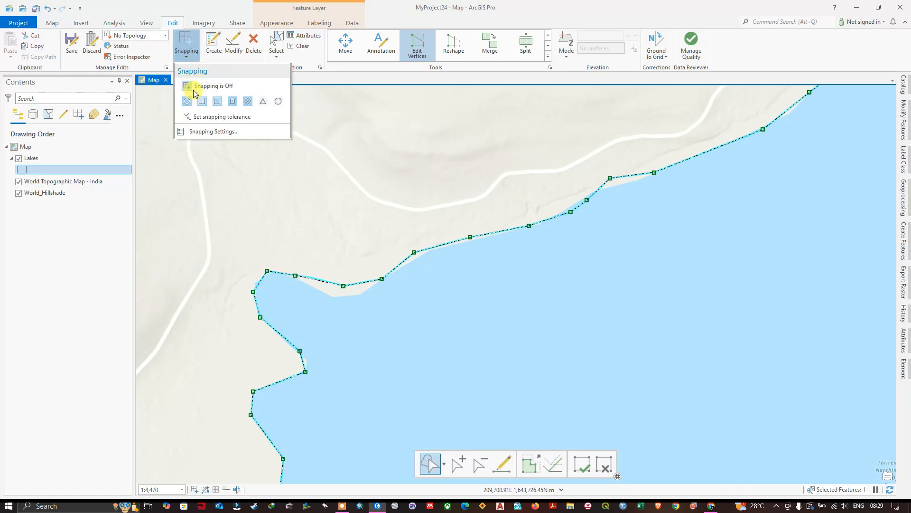
pyautogui.click(294, 278)
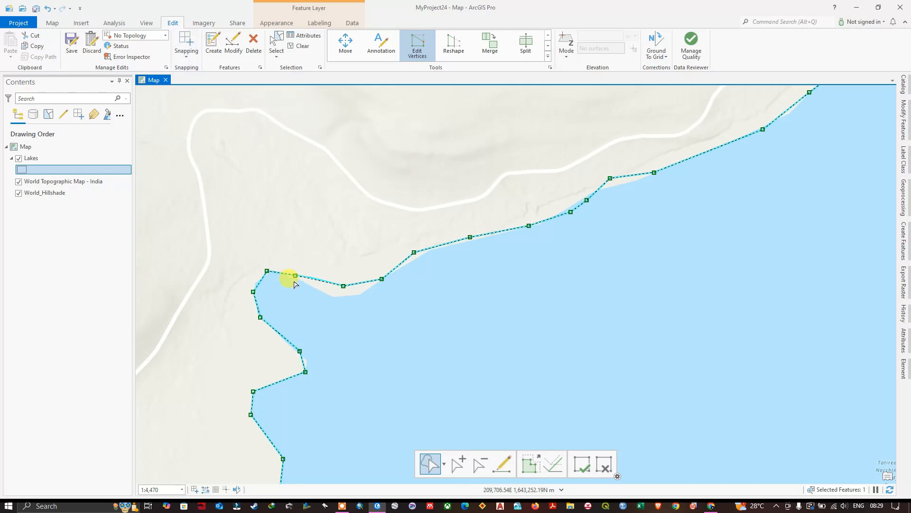
pyautogui.moveTo(297, 277); pyautogui.dragTo(298, 282)
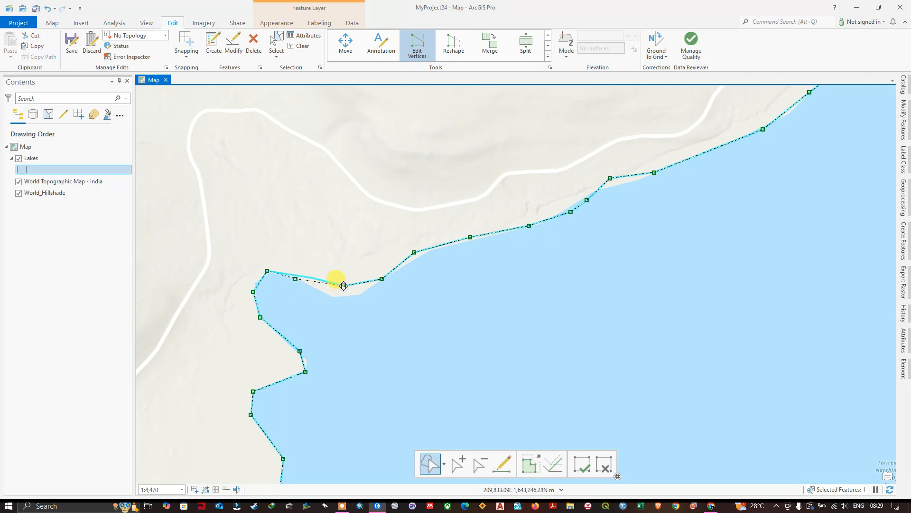
pyautogui.moveTo(343, 285); pyautogui.dragTo(333, 297)
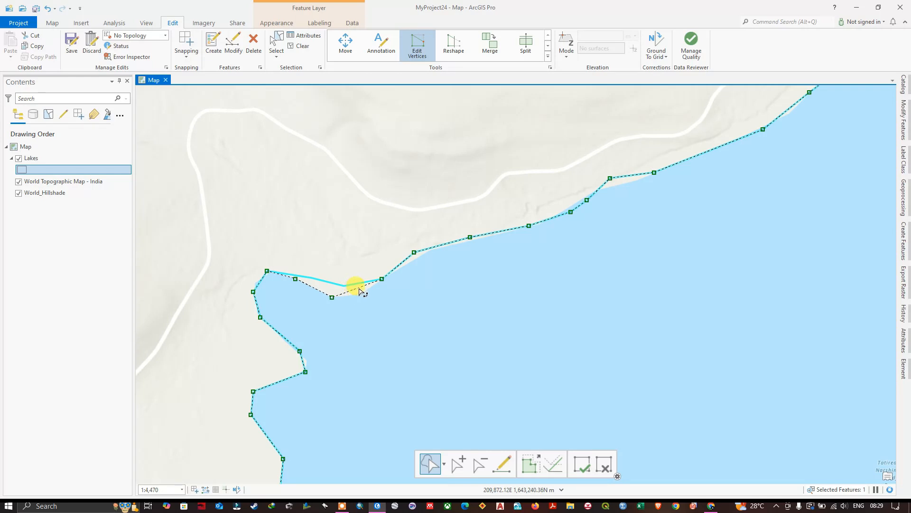
# Step: Add a vertex on the segment east of the small northwestern land point and move it onto the shoreline
pyautogui.rightClick(356, 289)
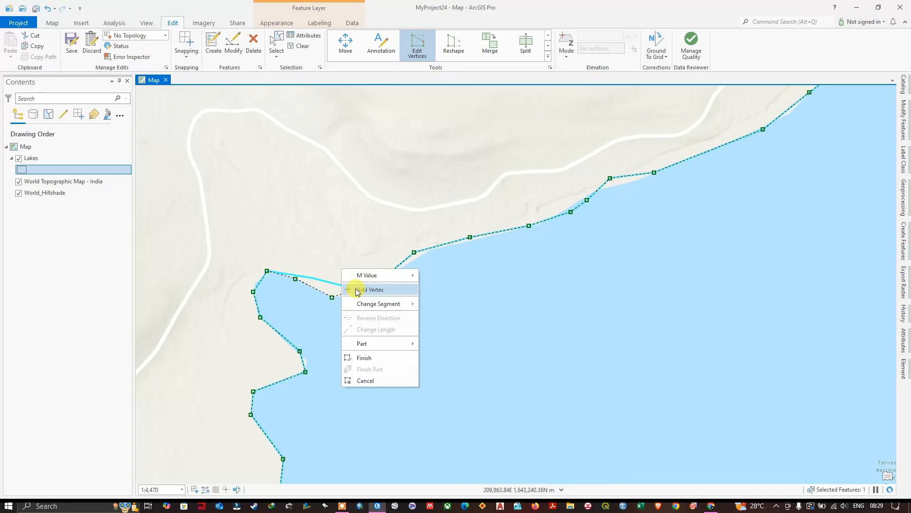
pyautogui.click(368, 290)
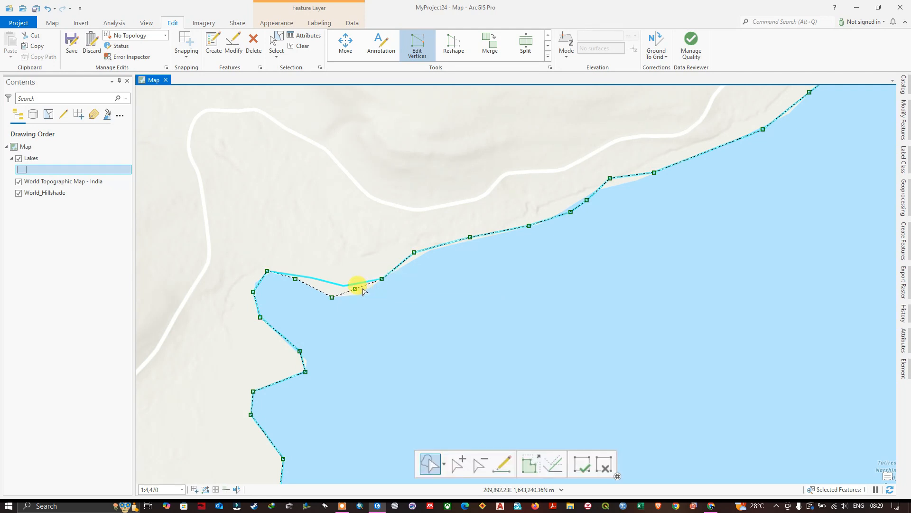
pyautogui.moveTo(358, 292); pyautogui.dragTo(359, 295)
# Step: Add a vertex on the next segment northeast, fit the boundary to the shoreline there, and save all edits
pyautogui.rightClick(401, 263)
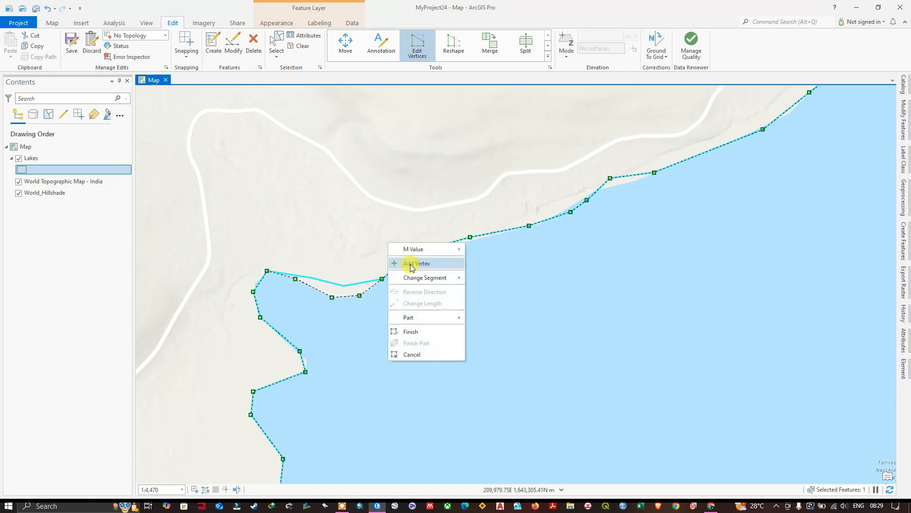
pyautogui.click(410, 264)
pyautogui.moveTo(401, 263); pyautogui.dragTo(427, 251)
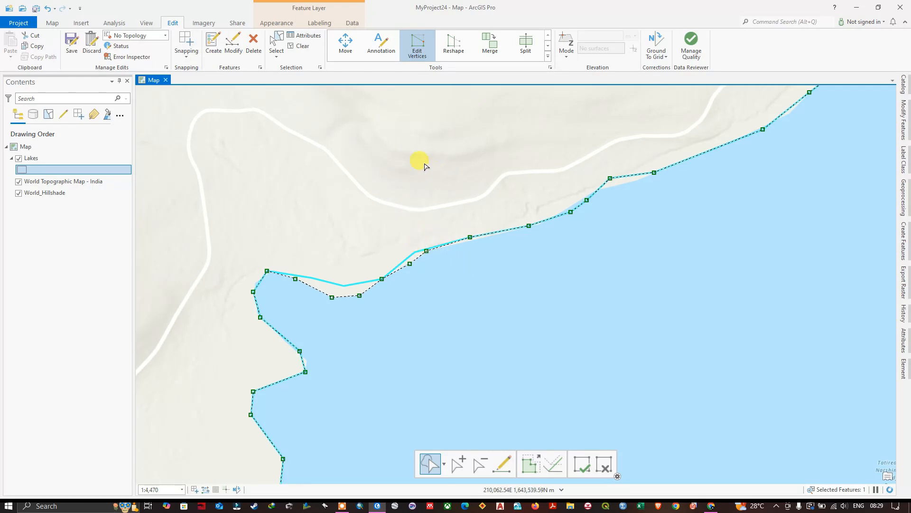
pyautogui.click(71, 47)
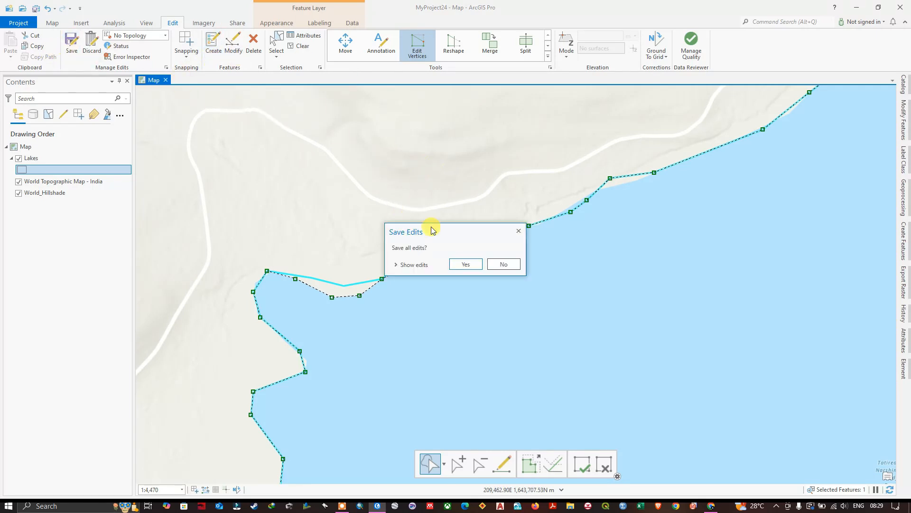
pyautogui.click(475, 265)
# Step: Add a vertex on the southeastern boundary near Diguvapatnam and move it and the adjacent vertex onto the land point's shoreline
pyautogui.scroll(-3, 453, 247)
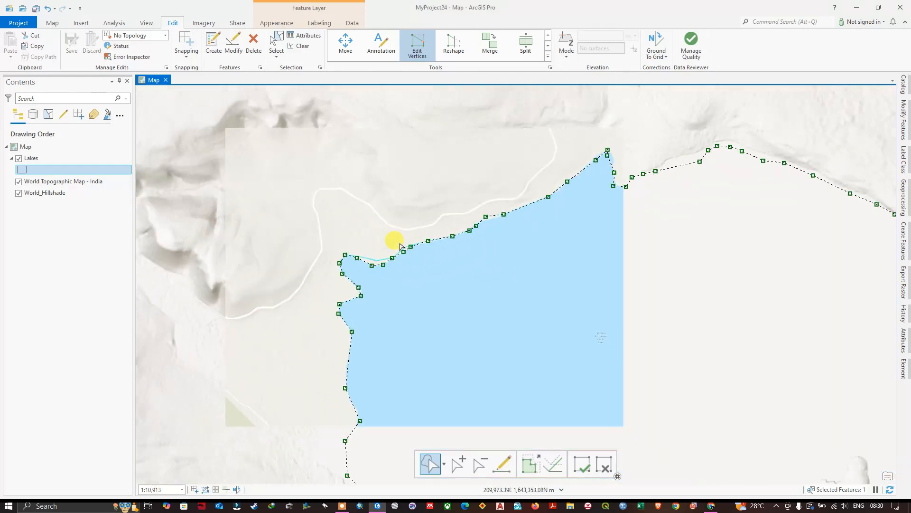
pyautogui.scroll(-3, 376, 250)
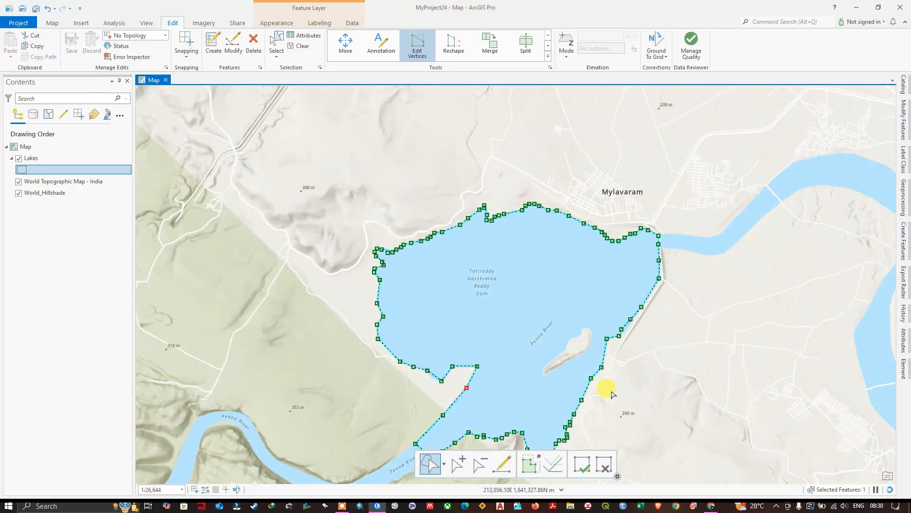
pyautogui.scroll(3, 612, 394)
pyautogui.scroll(-5, 527, 332)
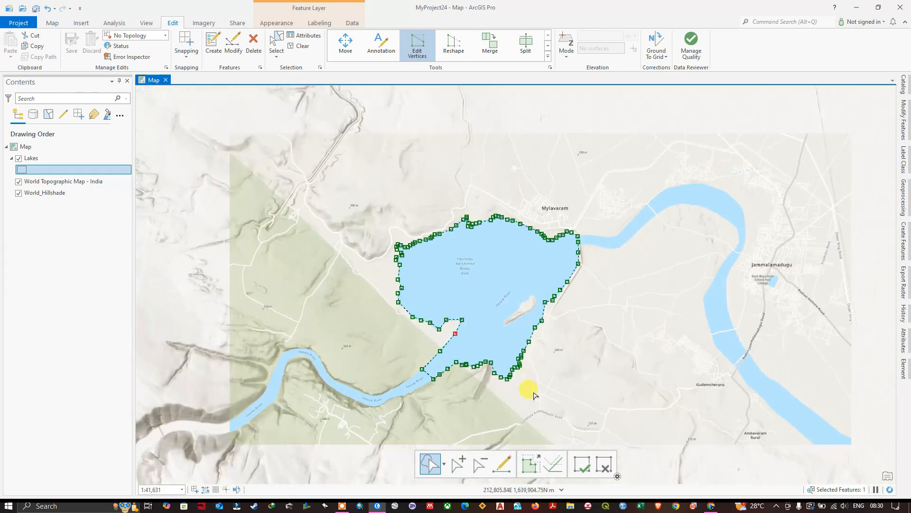
pyautogui.scroll(5, 524, 377)
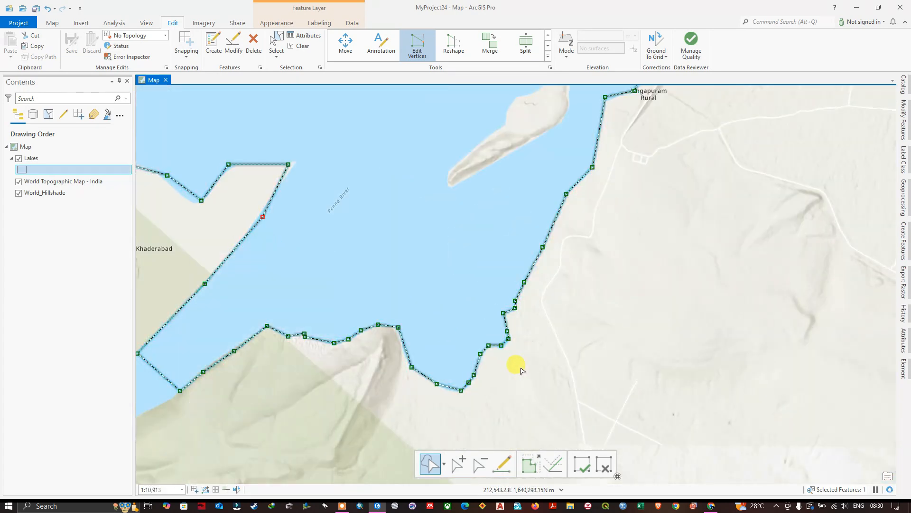
pyautogui.scroll(2, 470, 352)
pyautogui.scroll(-4, 453, 347)
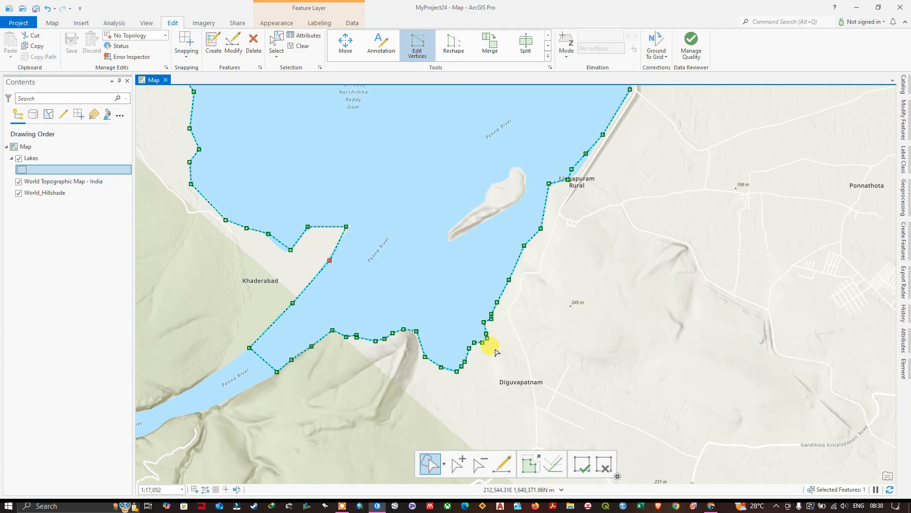
pyautogui.scroll(2, 492, 343)
pyautogui.scroll(8, 491, 343)
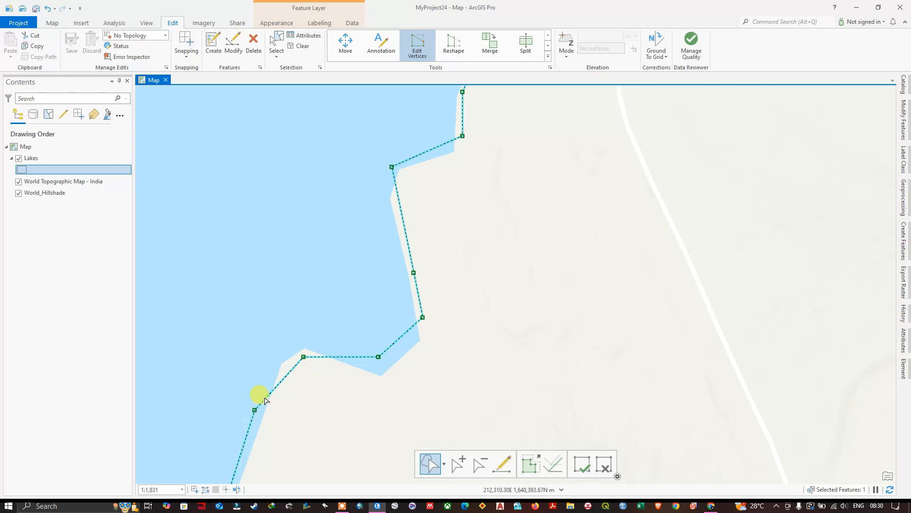
pyautogui.rightClick(266, 400)
pyautogui.click(296, 279)
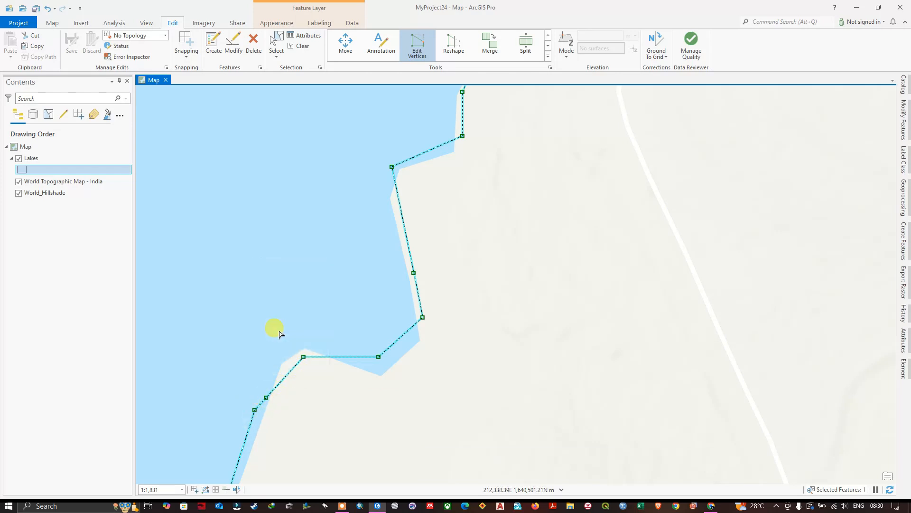
pyautogui.moveTo(267, 399)
pyautogui.mouseDown()
pyautogui.moveTo(279, 360)
pyautogui.moveTo(300, 366)
pyautogui.moveTo(305, 349)
pyautogui.mouseUp()
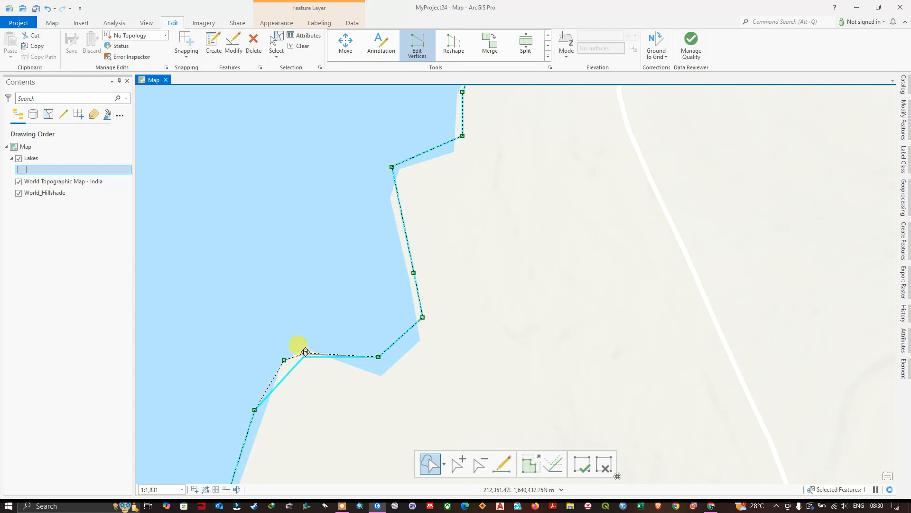
# Step: Fit the boundary around the land point near Diguvapatnam to the shoreline, adding a vertex on its northeastern side and moving the adjacent vertices
pyautogui.moveTo(377, 356); pyautogui.dragTo(382, 375)
pyautogui.rightClick(407, 344)
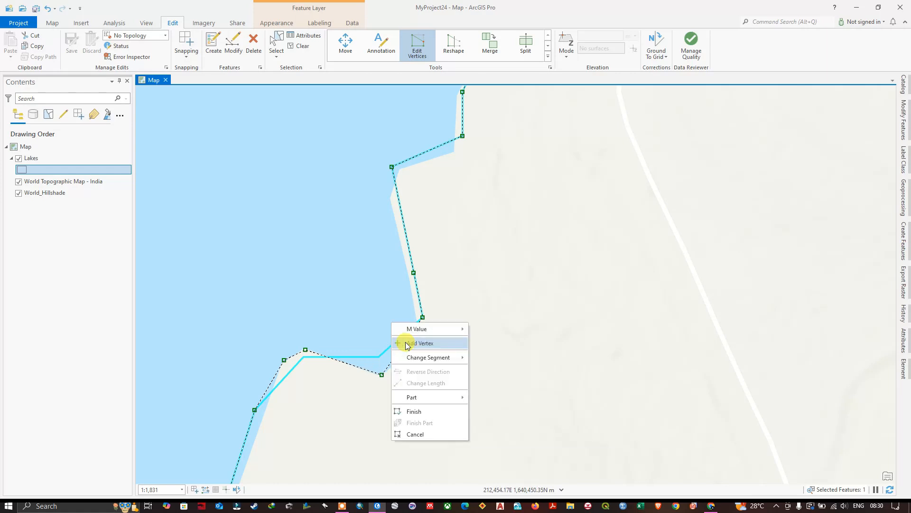
pyautogui.click(407, 344)
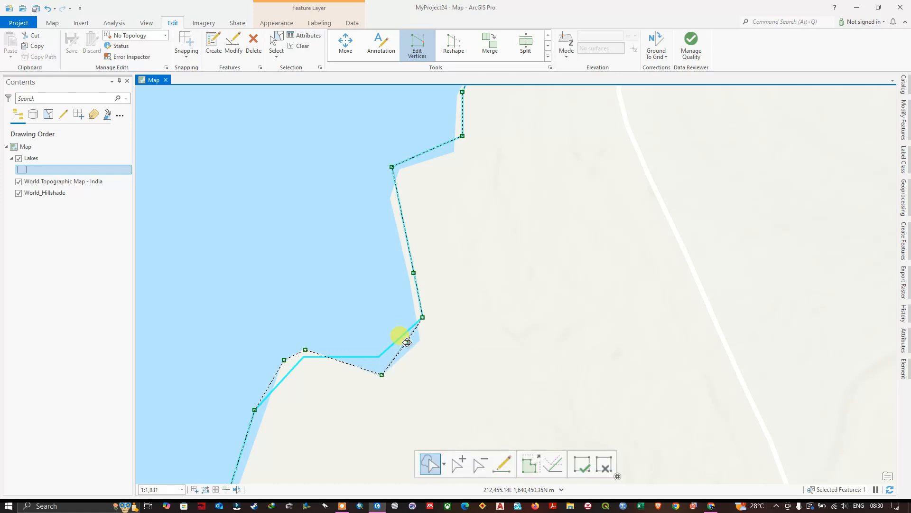
pyautogui.moveTo(406, 341)
pyautogui.mouseDown()
pyautogui.moveTo(419, 340)
pyautogui.moveTo(416, 319)
pyautogui.mouseUp()
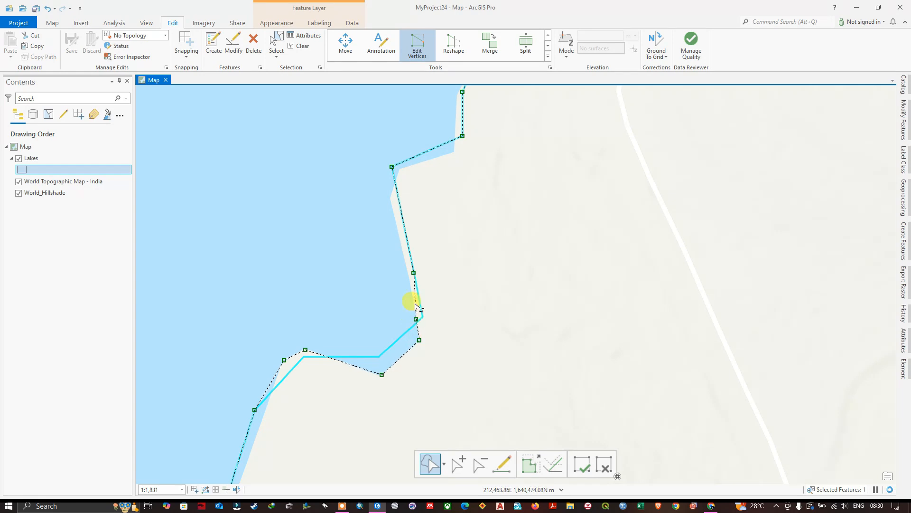
pyautogui.moveTo(413, 273); pyautogui.dragTo(407, 268)
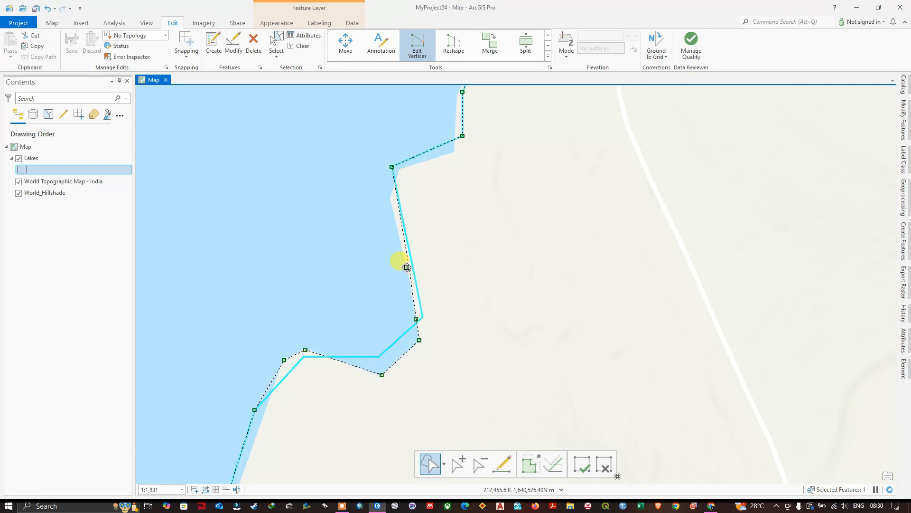
# Step: Add a vertex near the northern end of the long segment and move it and the corner vertex above it onto the shoreline
pyautogui.rightClick(397, 201)
pyautogui.click(403, 200)
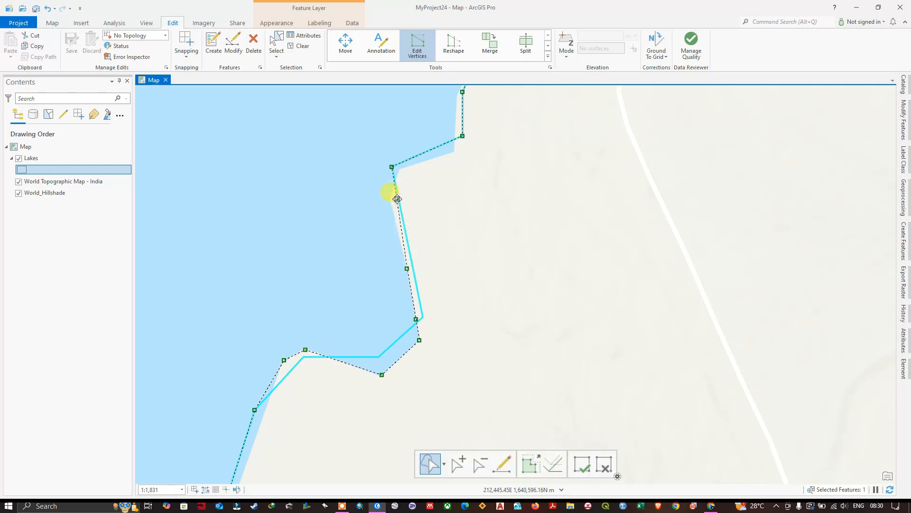
pyautogui.moveTo(398, 198); pyautogui.dragTo(392, 198)
pyautogui.moveTo(393, 168); pyautogui.dragTo(398, 170)
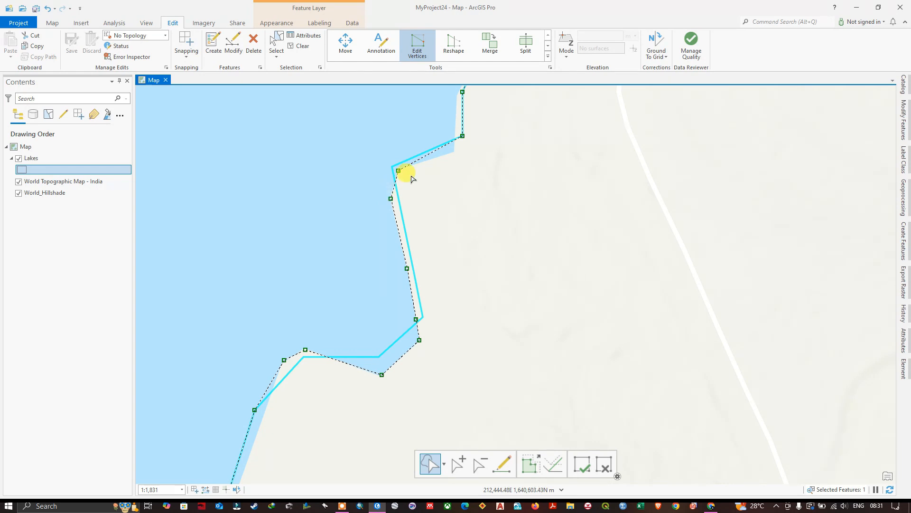
# Step: Add a vertex on the next segment northeast, move it onto the shoreline corner, and finish the vertex edits
pyautogui.rightClick(442, 151)
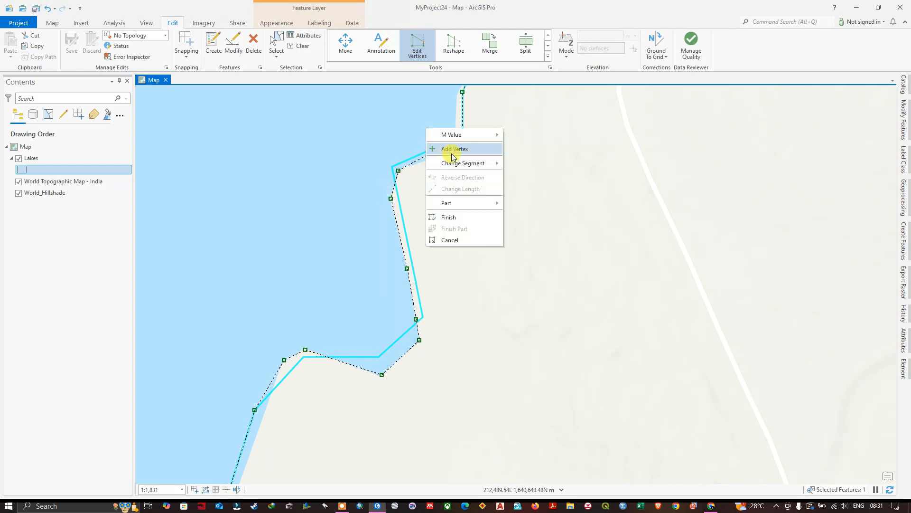
pyautogui.click(443, 147)
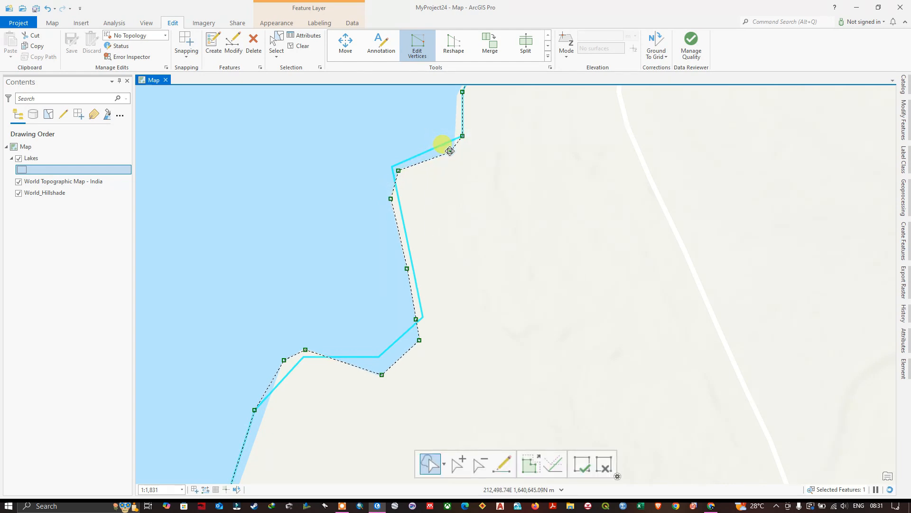
pyautogui.moveTo(446, 149); pyautogui.dragTo(452, 152)
pyautogui.press('F2')
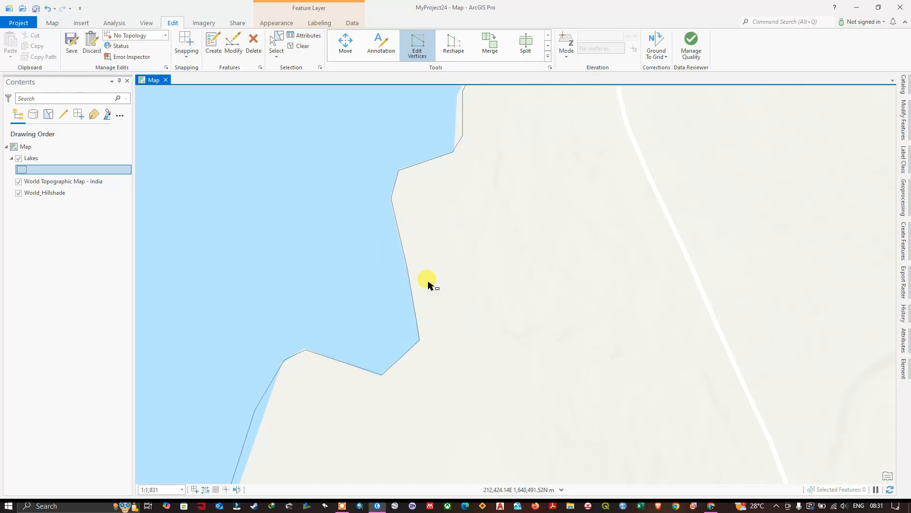
# Step: Select the reservoir polygon for the Reshape tool and turn snapping on
pyautogui.scroll(-3, 450, 313)
pyautogui.scroll(-3, 450, 317)
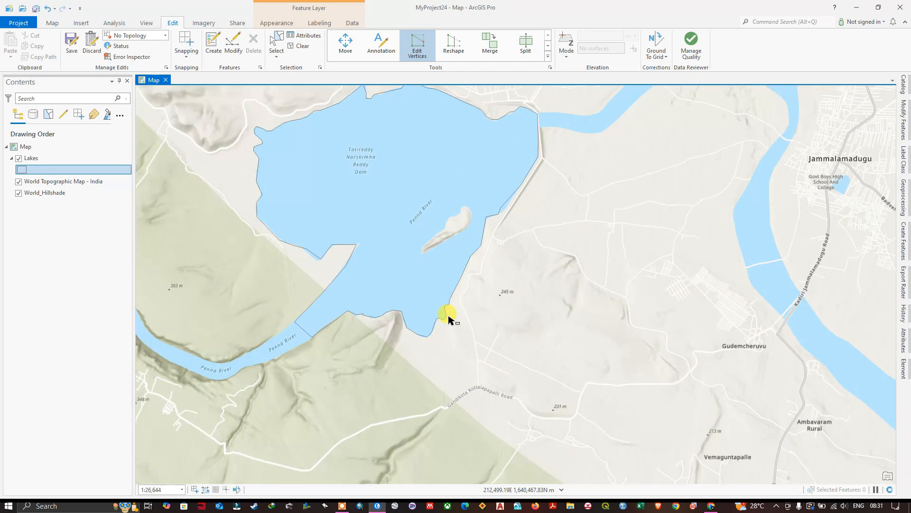
pyautogui.click(431, 178)
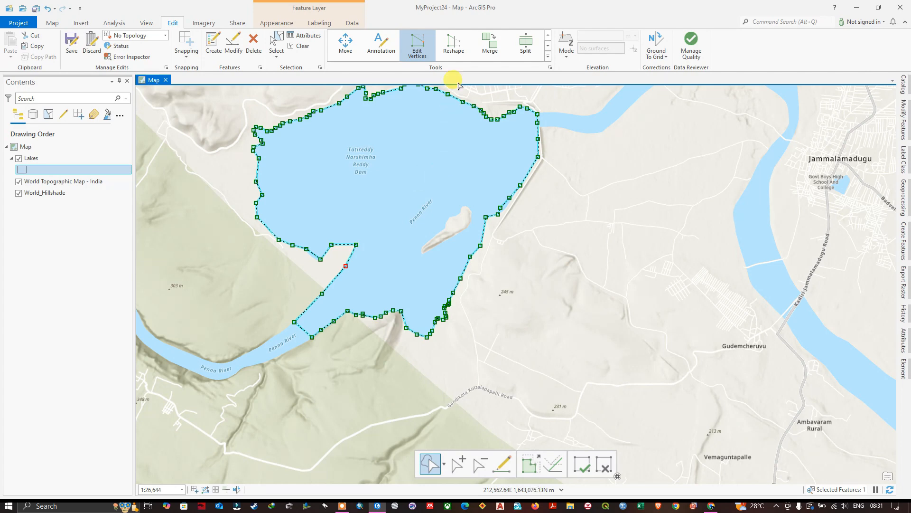
pyautogui.click(455, 53)
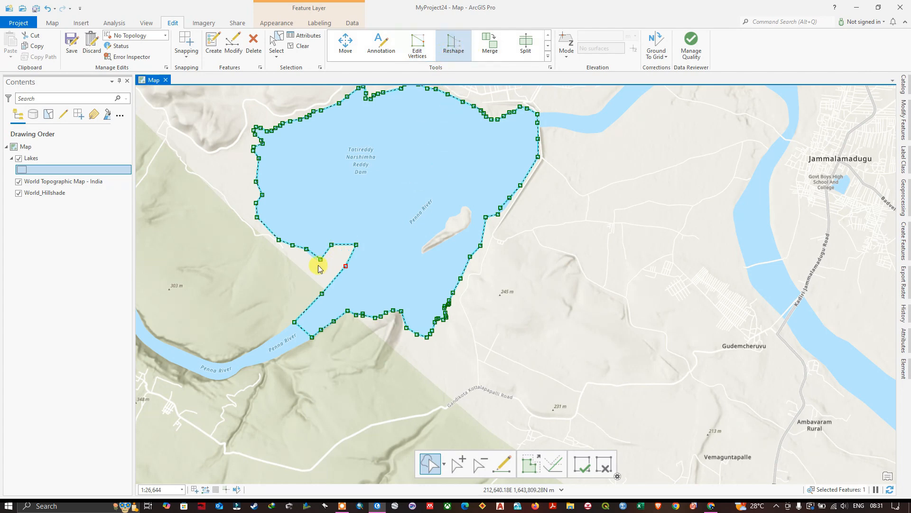
pyautogui.scroll(2, 318, 268)
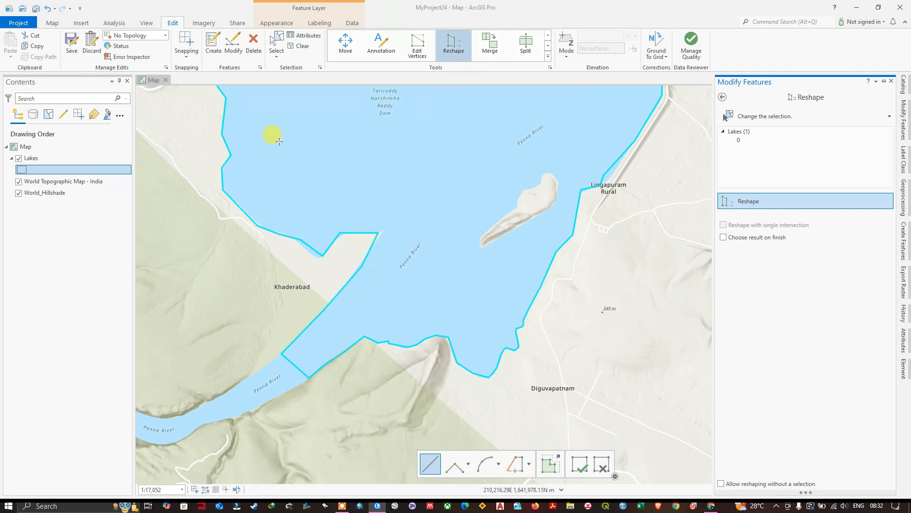
pyautogui.click(186, 43)
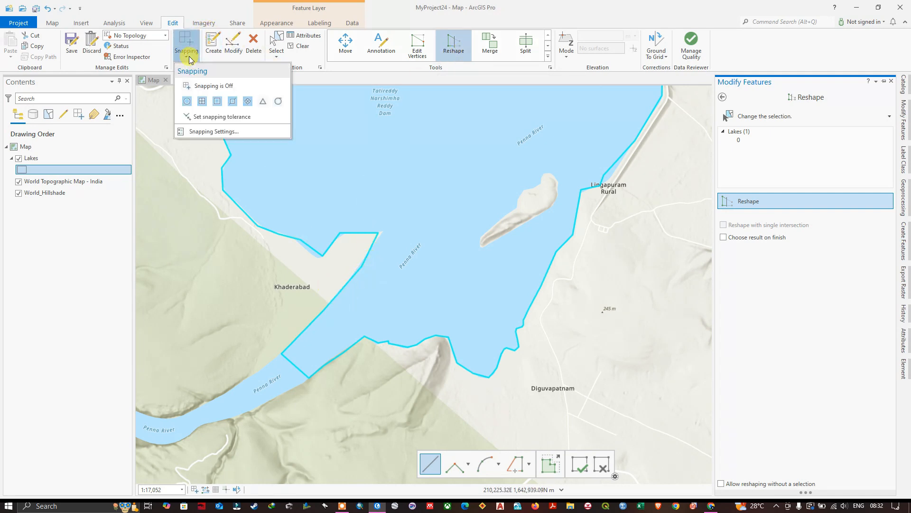
pyautogui.click(187, 86)
pyautogui.click(457, 58)
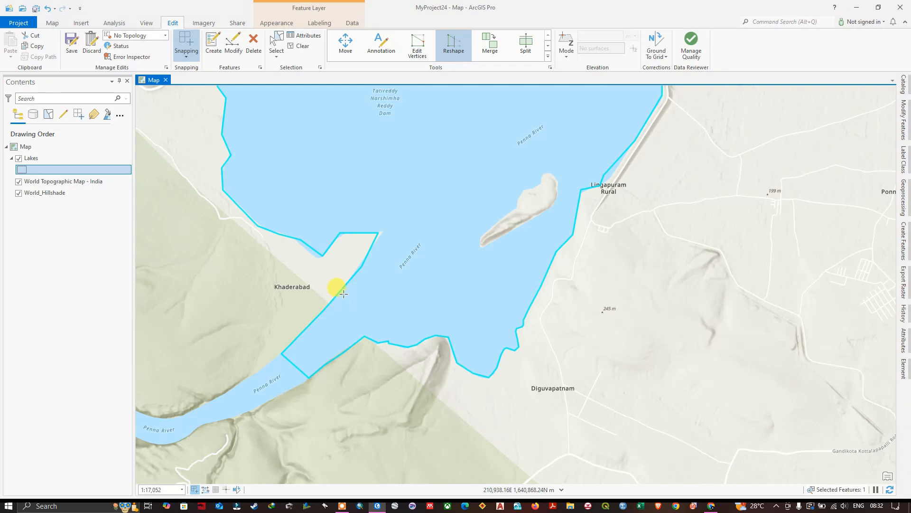
# Step: Try to cut the Penna River arm off the reservoir with Reshape, crossing the river at Khaderabad and tracing around the arm
pyautogui.scroll(4, 344, 294)
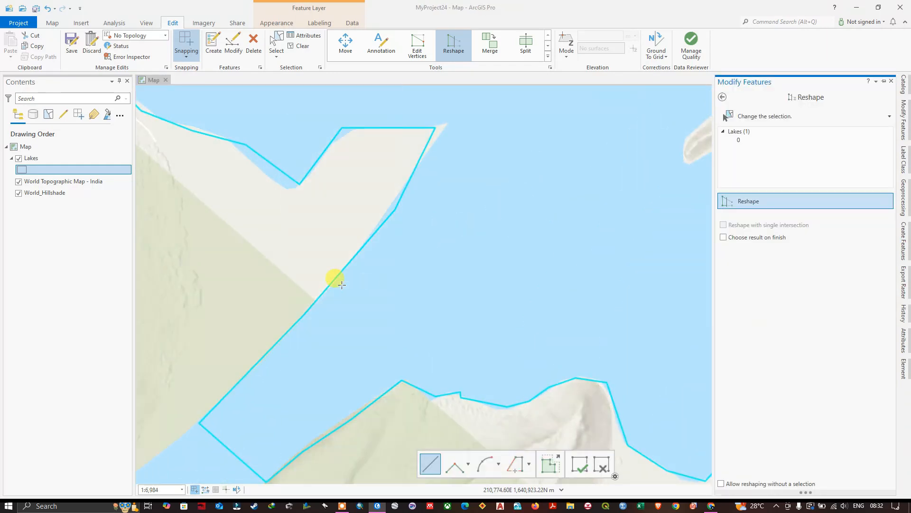
pyautogui.click(332, 282)
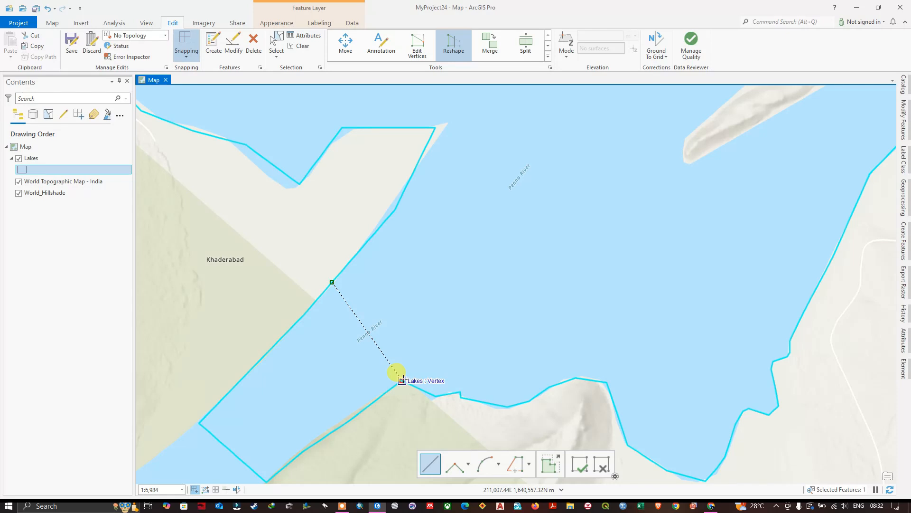
pyautogui.click(401, 380)
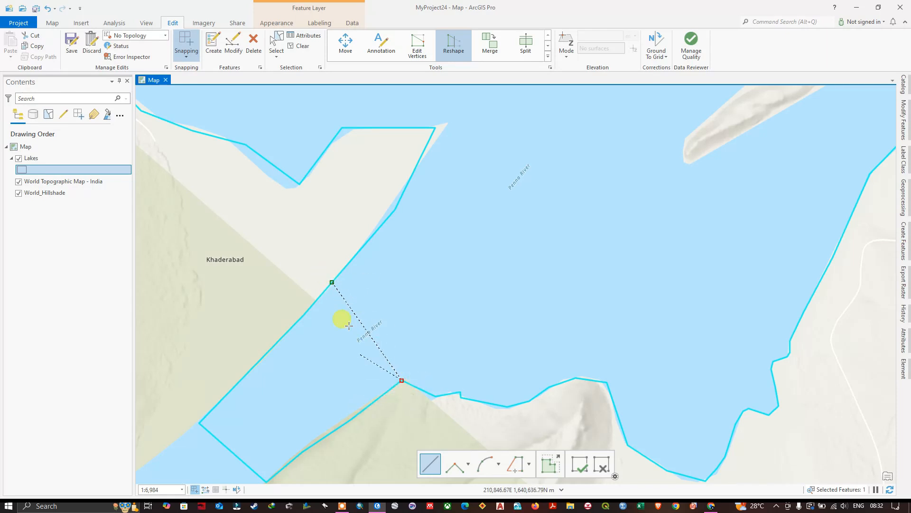
pyautogui.click(363, 410)
pyautogui.click(316, 443)
pyautogui.click(280, 470)
pyautogui.click(267, 481)
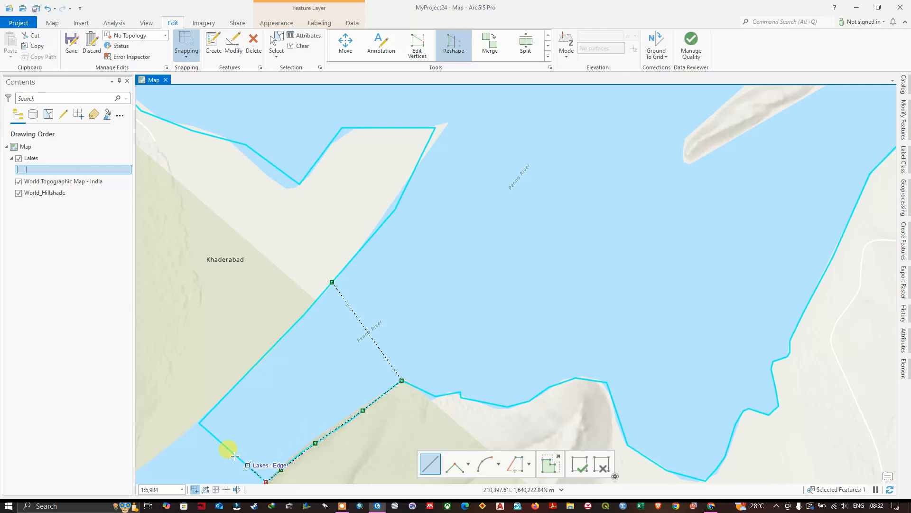
pyautogui.click(198, 423)
pyautogui.click(230, 390)
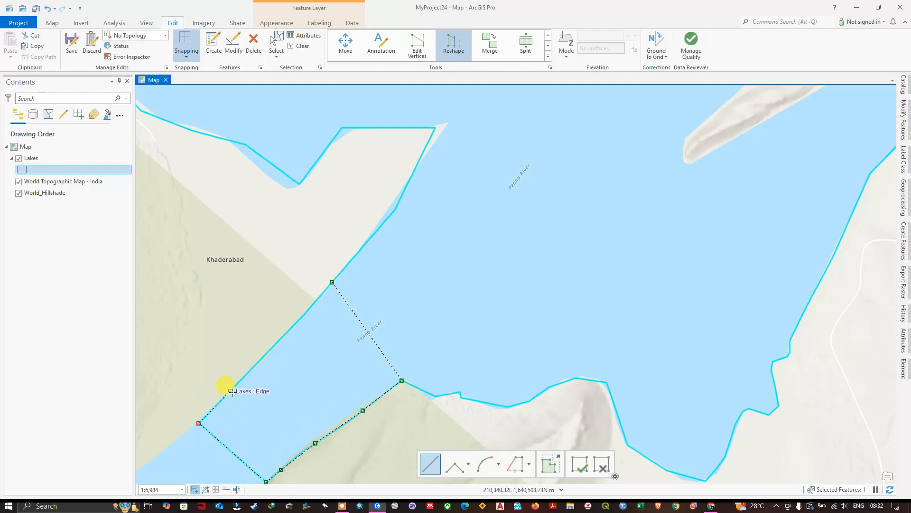
pyautogui.click(281, 338)
pyautogui.click(309, 307)
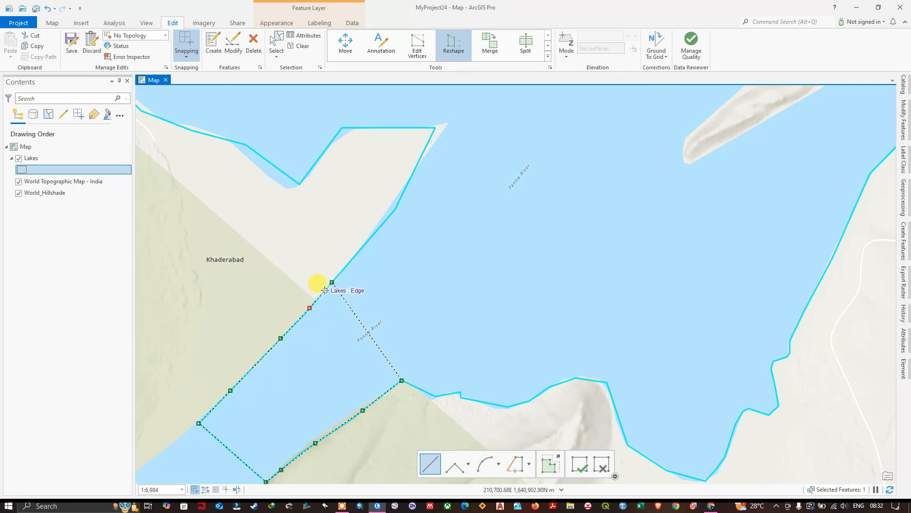
pyautogui.doubleClick(325, 290)
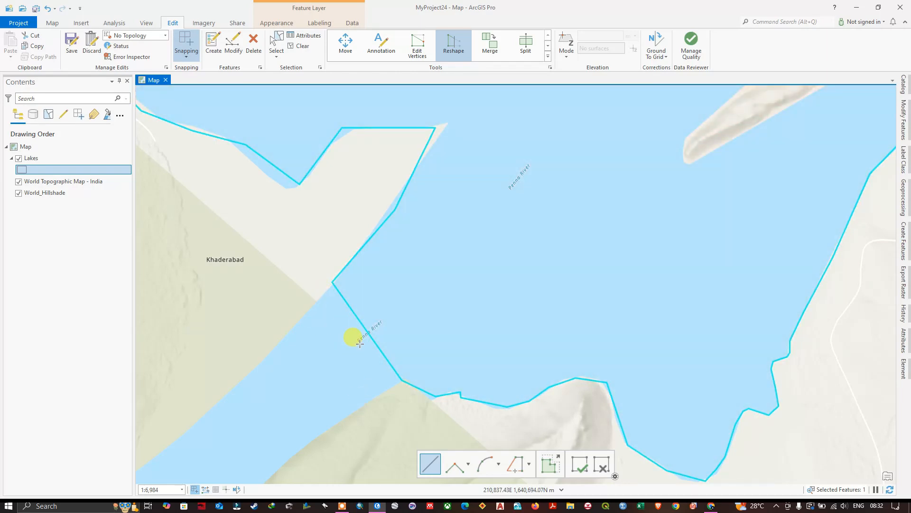
# Step: Undo the reshape of the Penna River arm
pyautogui.scroll(-3, 335, 338)
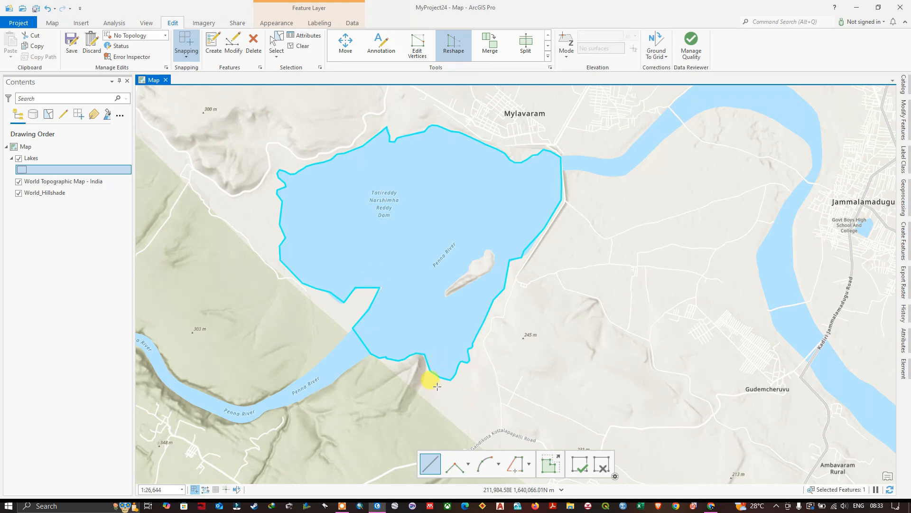
pyautogui.hotkey('ctrl', 'y')
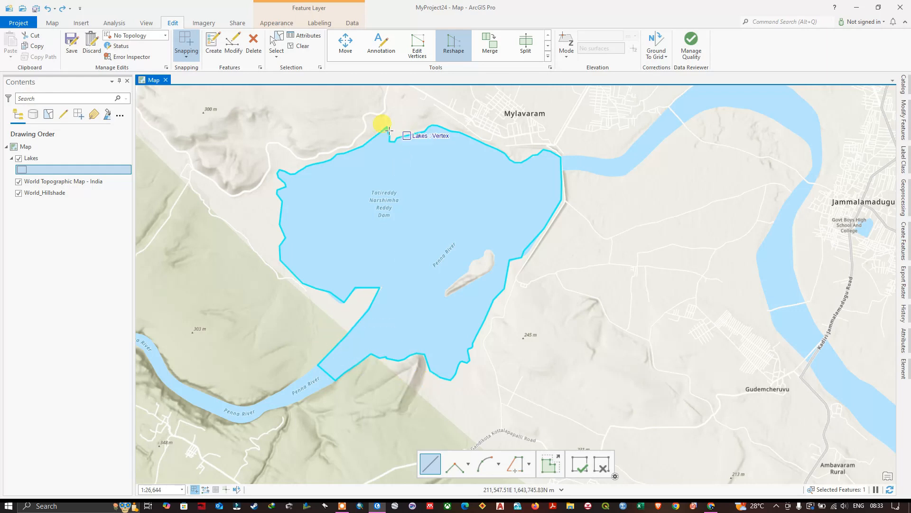
# Step: Split the reservoir polygon with a line across the Penna River from the Khaderabad shore to the snapped vertex on the opposite bank
pyautogui.click(526, 50)
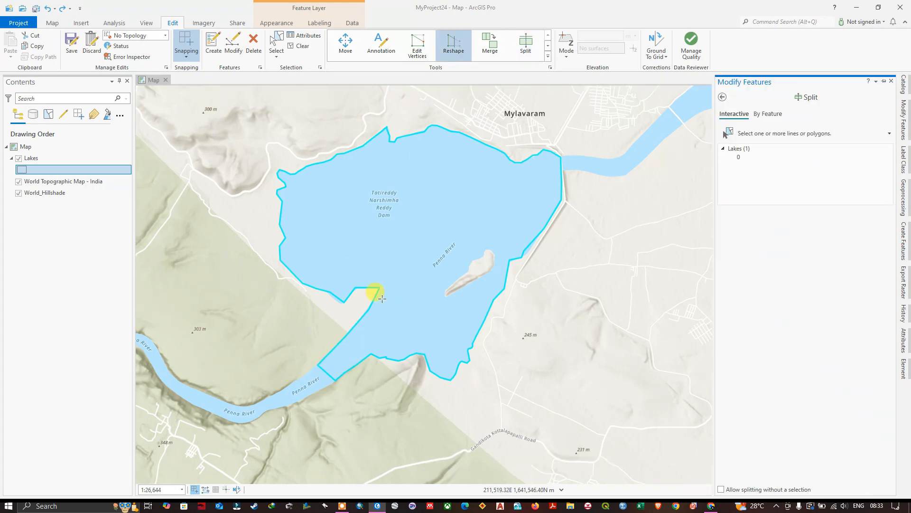
pyautogui.click(349, 349)
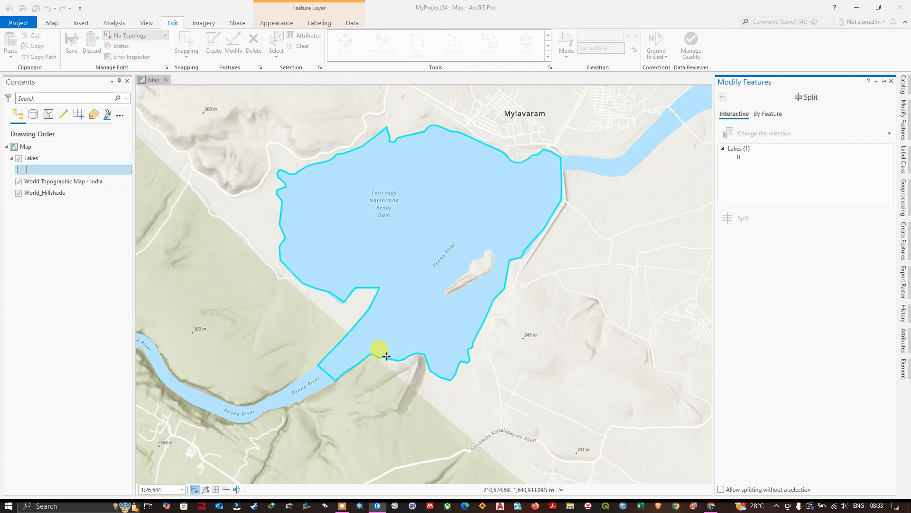
pyautogui.scroll(2, 366, 361)
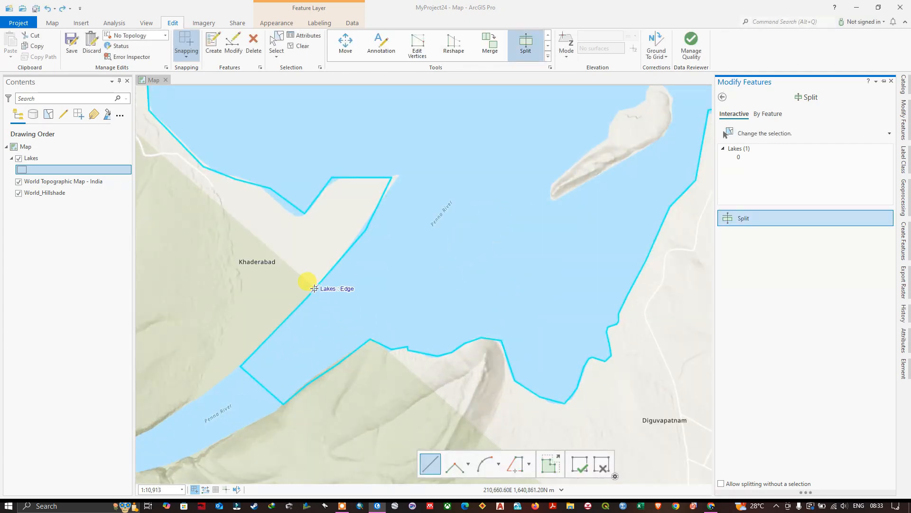
pyautogui.click(344, 312)
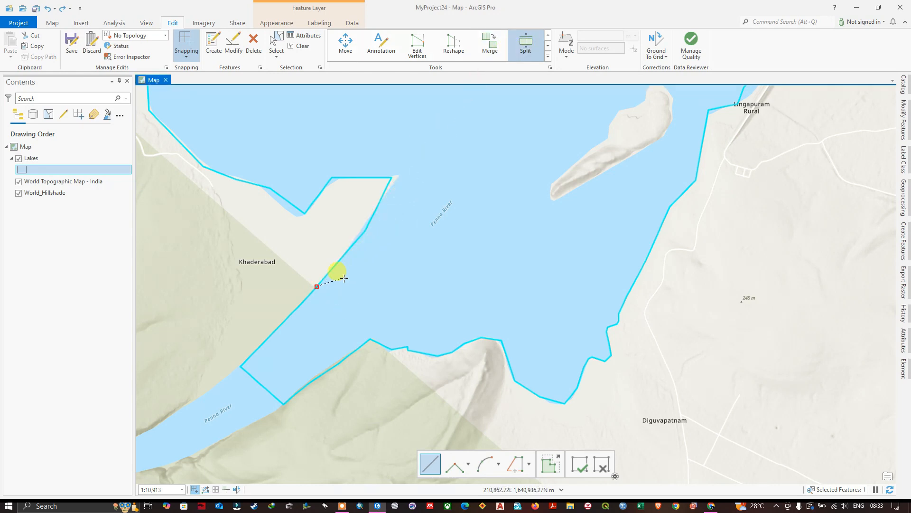
pyautogui.doubleClick(370, 340)
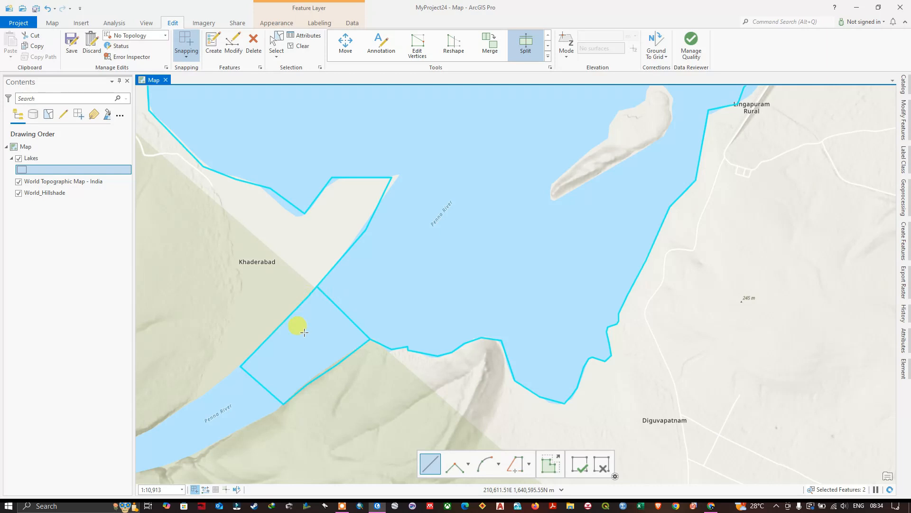
# Step: Select the main reservoir and the river arm in turn to check the split, ending with the river arm selected
pyautogui.click(276, 42)
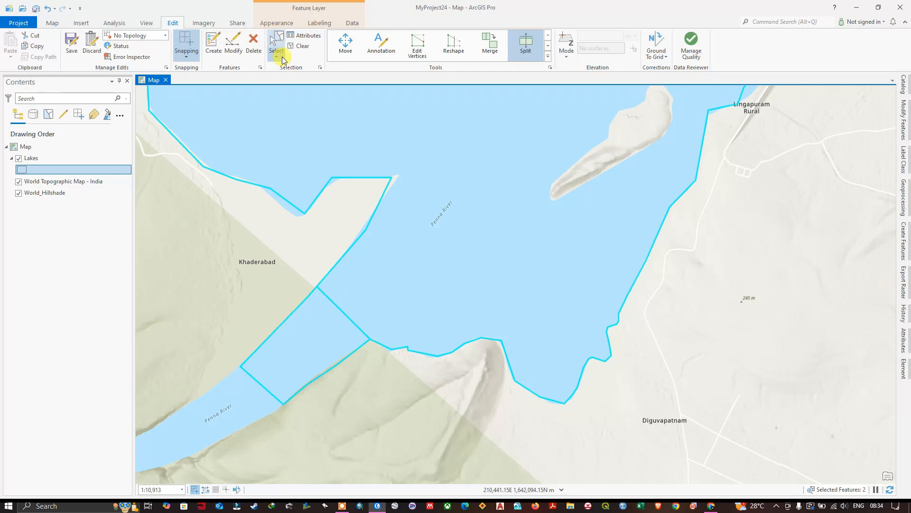
pyautogui.click(393, 287)
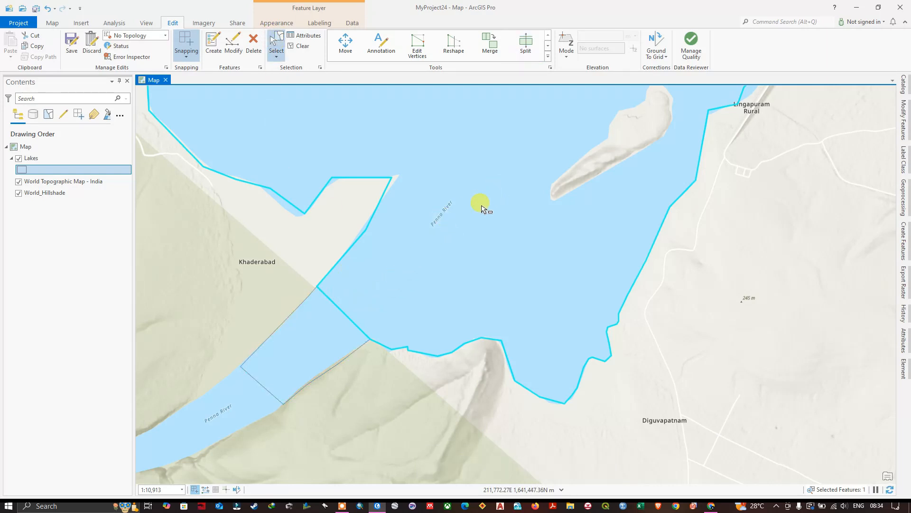
pyautogui.click(326, 326)
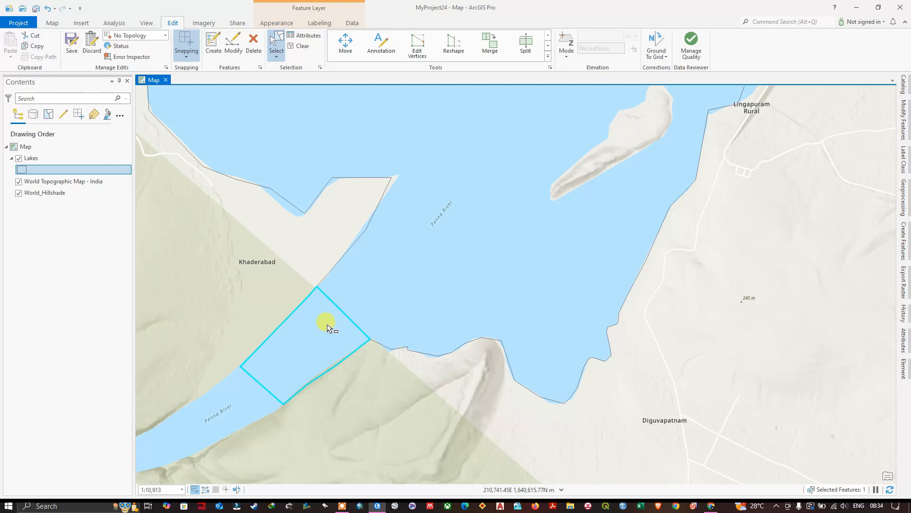
pyautogui.click(390, 279)
pyautogui.click(349, 310)
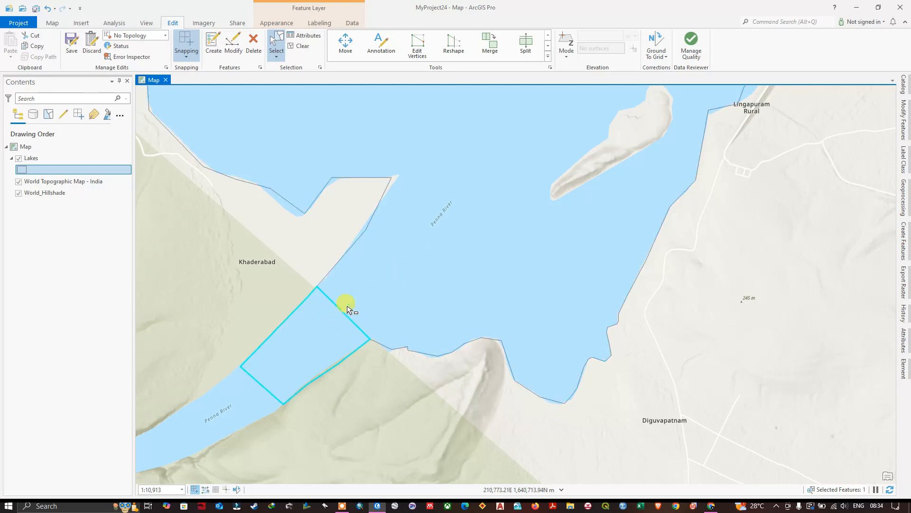
pyautogui.scroll(-4, 380, 304)
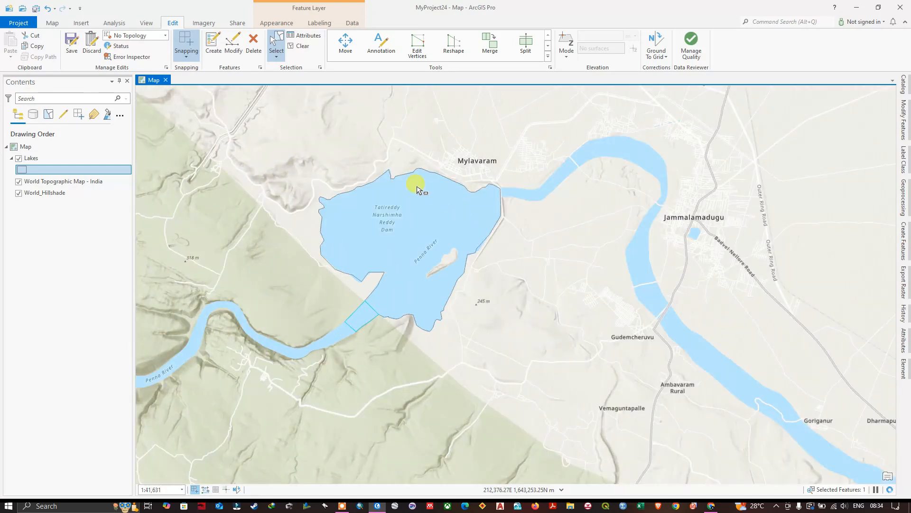
pyautogui.scroll(2, 394, 177)
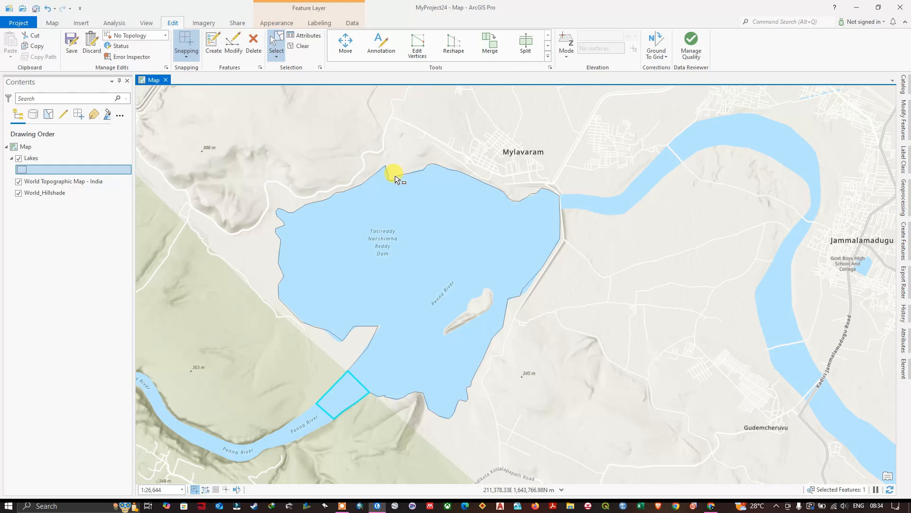